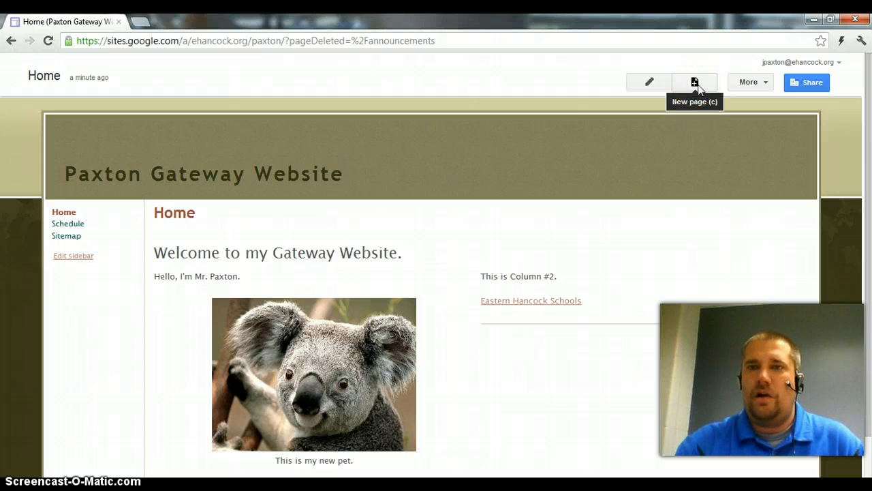
Start a new page in the site and name it Blog
{"action": "left_click", "coordinate": [696, 83]}
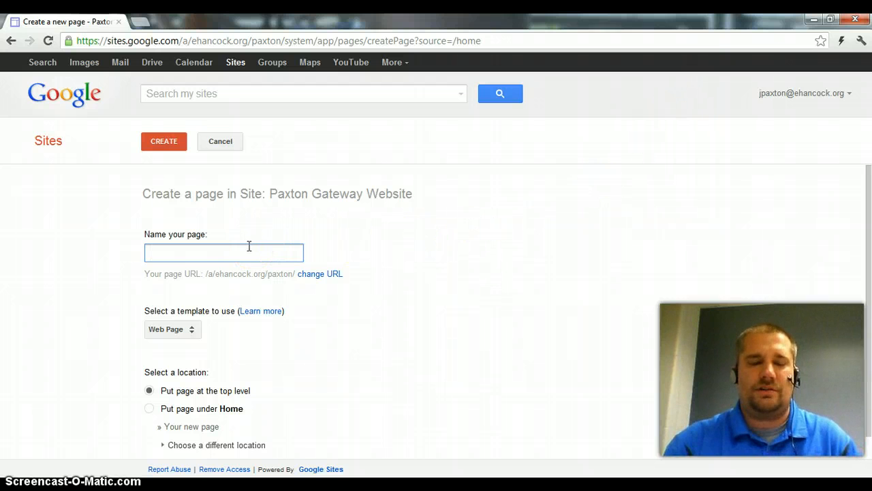
{"action": "type", "text": "blog"}
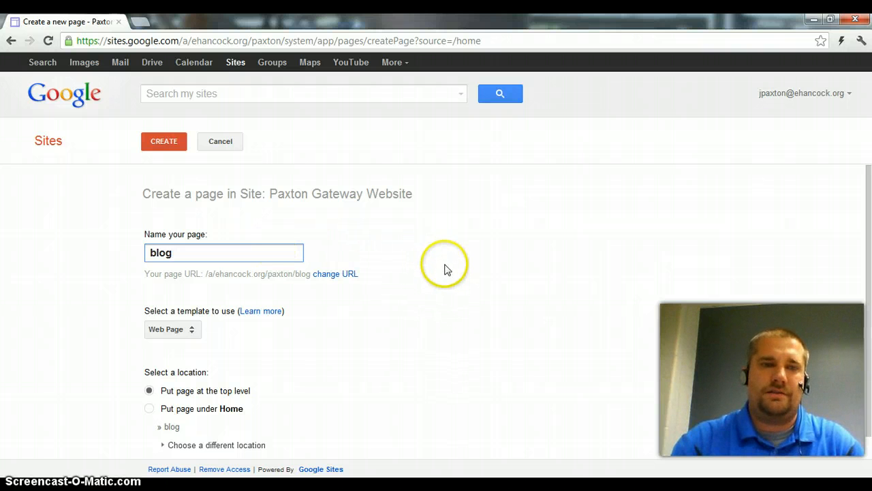
{"action": "left_click_drag", "start_coordinate": [156, 253], "coordinate": [150, 252]}
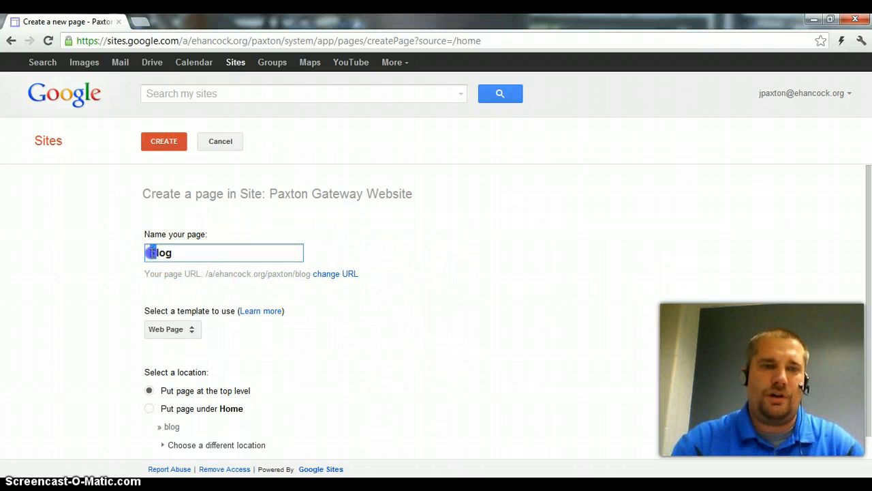
{"action": "type", "text": "B"}
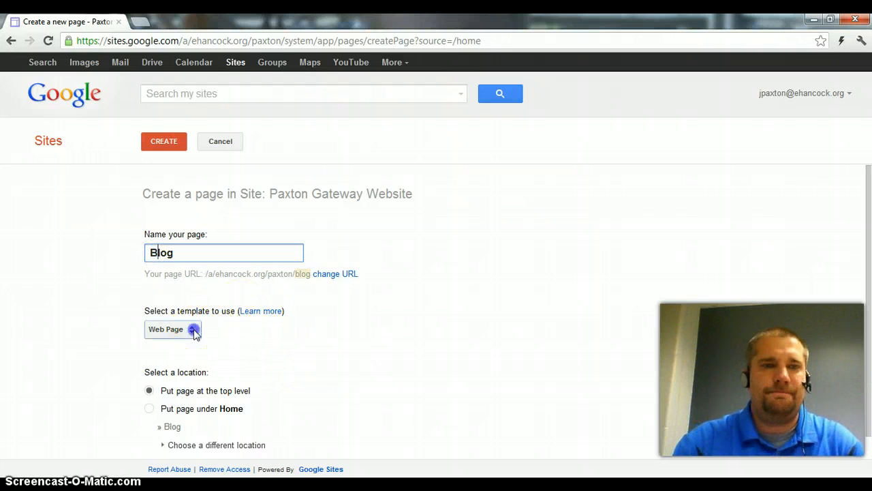
Choose the Announcements template for the Blog page and create it at the top level of the site
{"action": "left_click", "coordinate": [194, 330]}
{"action": "left_click_drag", "start_coordinate": [196, 333], "coordinate": [197, 350]}
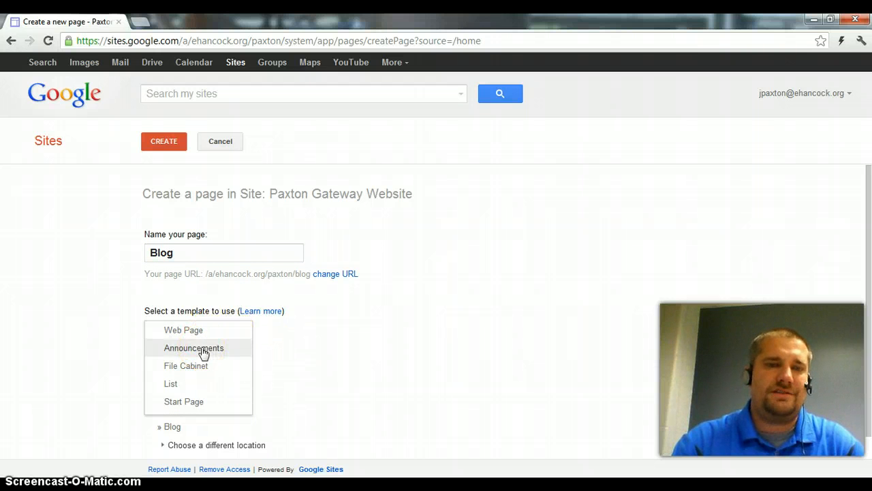
{"action": "left_click", "coordinate": [204, 351]}
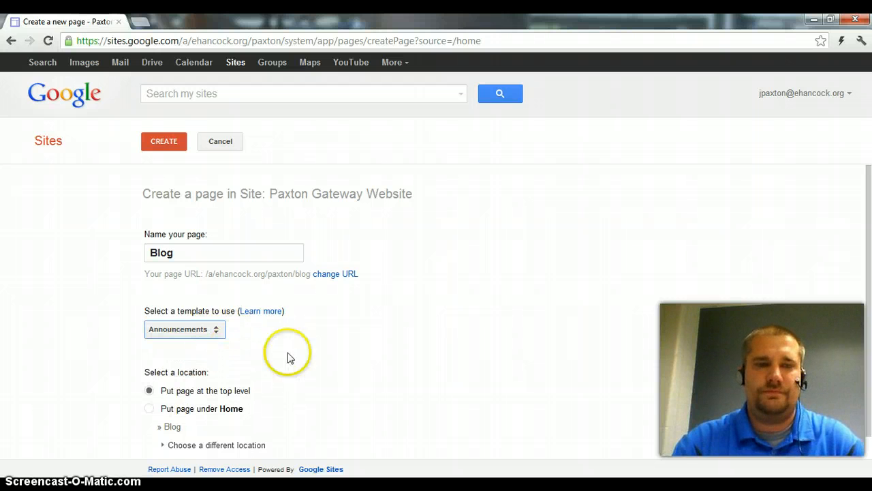
{"action": "left_click", "coordinate": [197, 356]}
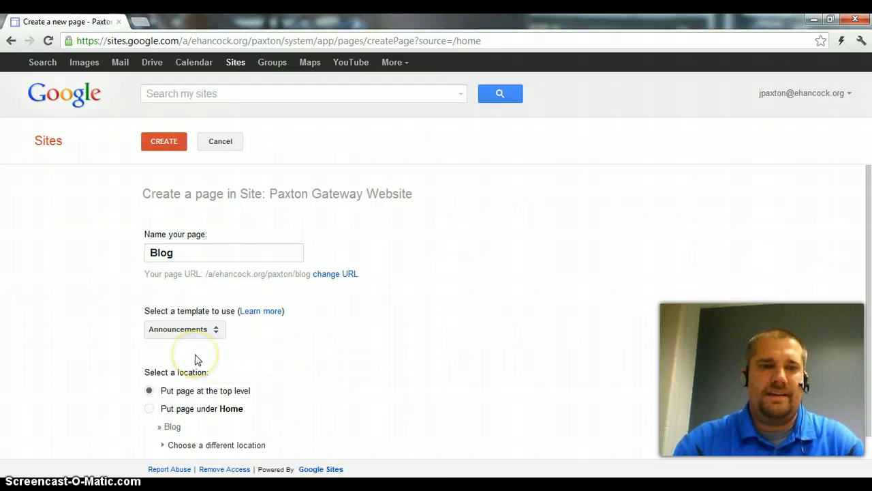
{"action": "scroll", "coordinate": [195, 359], "scroll_direction": "down", "scroll_amount": 1}
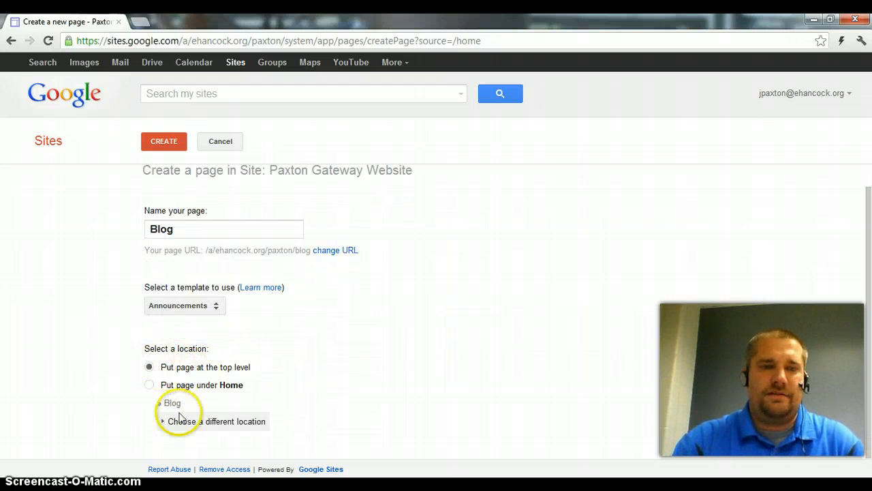
{"action": "scroll", "coordinate": [308, 355], "scroll_direction": "up", "scroll_amount": 1}
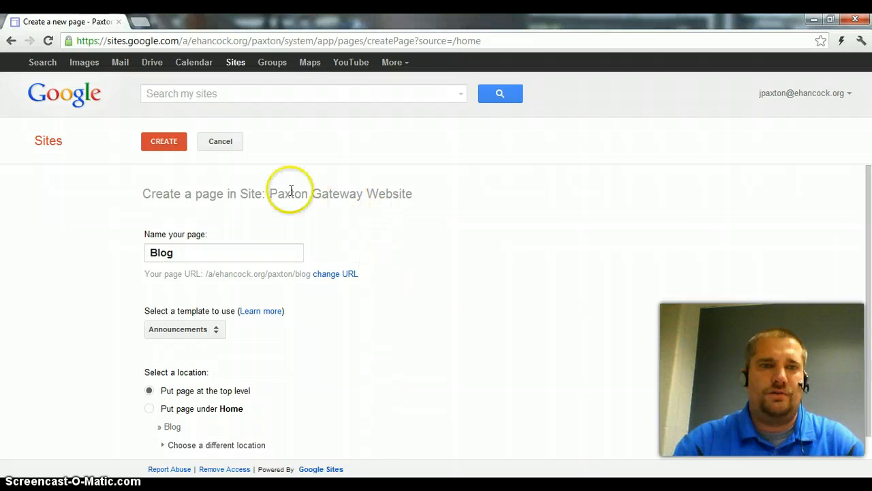
{"action": "left_click", "coordinate": [167, 143]}
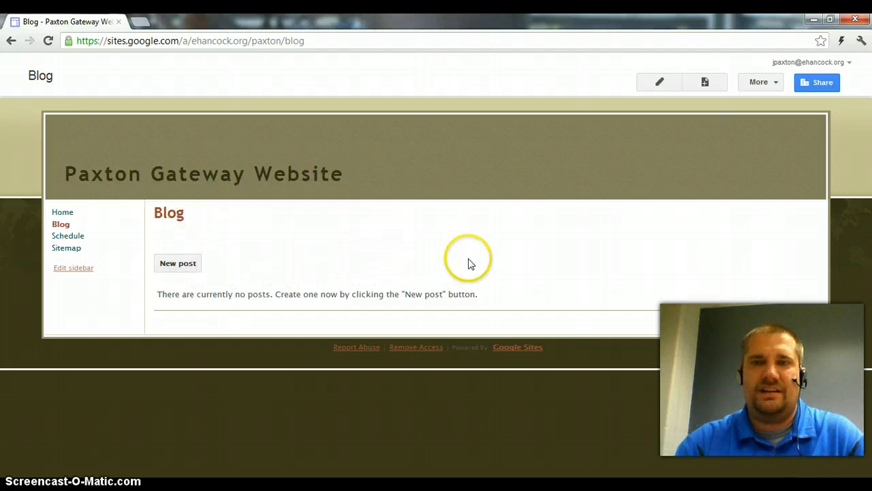
Open the Blog page for editing and place the cursor in its body area
{"action": "left_click", "coordinate": [664, 86]}
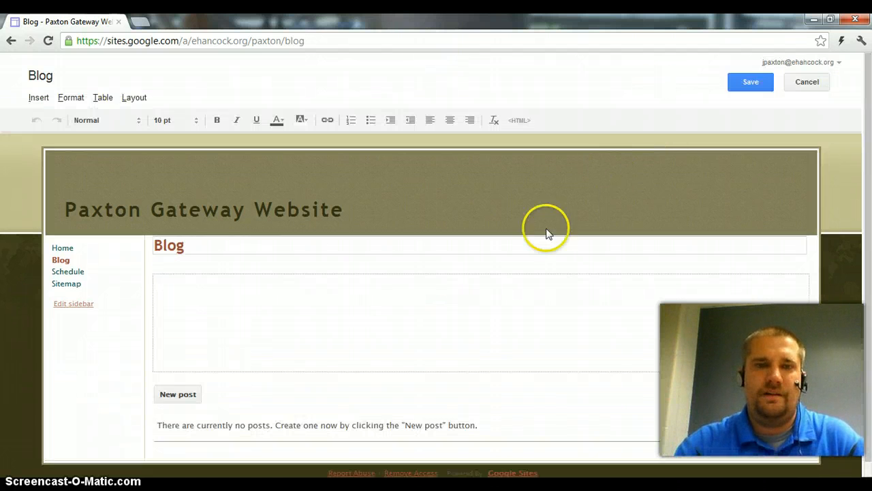
{"action": "left_click", "coordinate": [382, 306]}
Try the Three column layout on the Blog page
{"action": "left_click", "coordinate": [135, 102]}
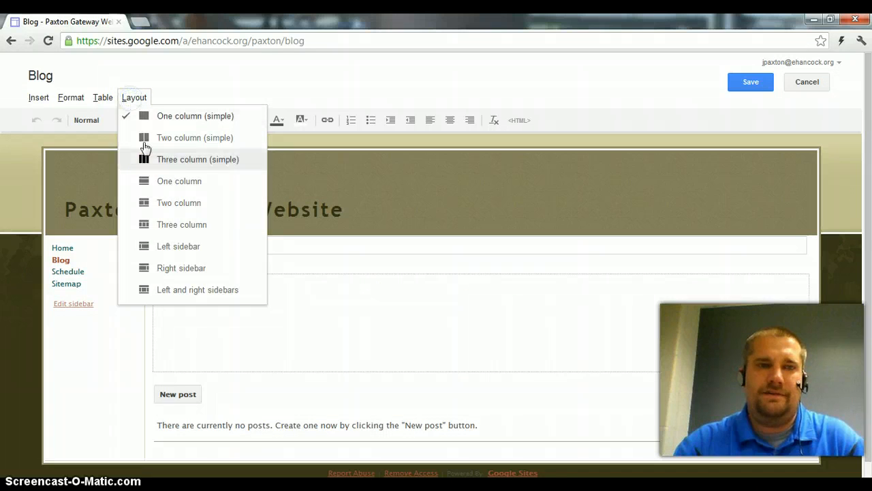
{"action": "left_click", "coordinate": [171, 224]}
{"action": "left_click", "coordinate": [415, 288]}
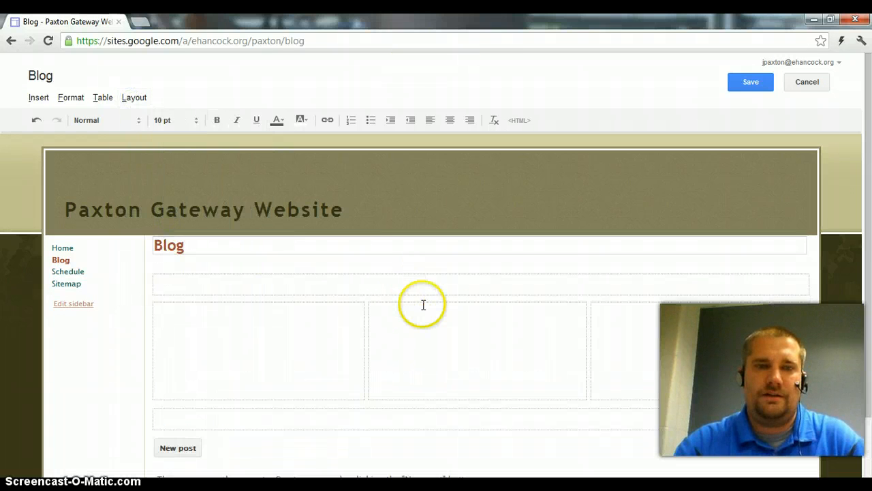
{"action": "scroll", "coordinate": [423, 304], "scroll_direction": "down", "scroll_amount": 1}
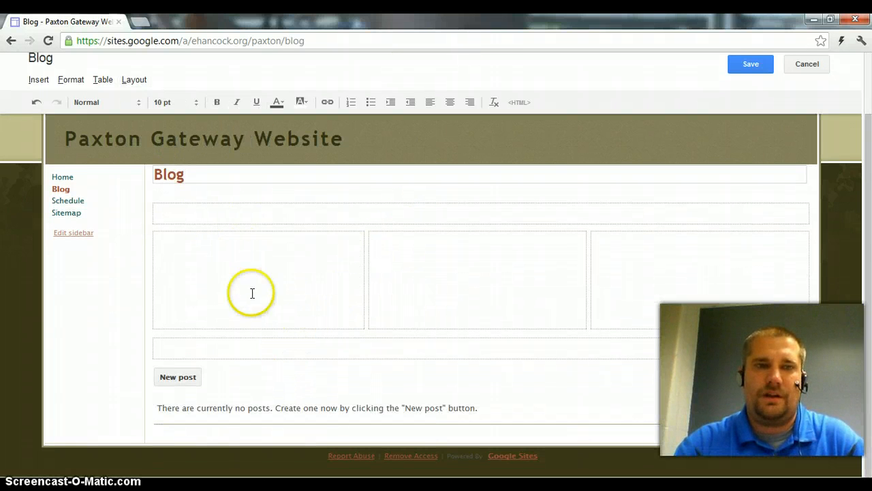
Set the Blog page layout to Two column (simple) and enter "Find out about updates about me!" in the first column
{"action": "left_click", "coordinate": [270, 208]}
{"action": "left_click", "coordinate": [140, 82]}
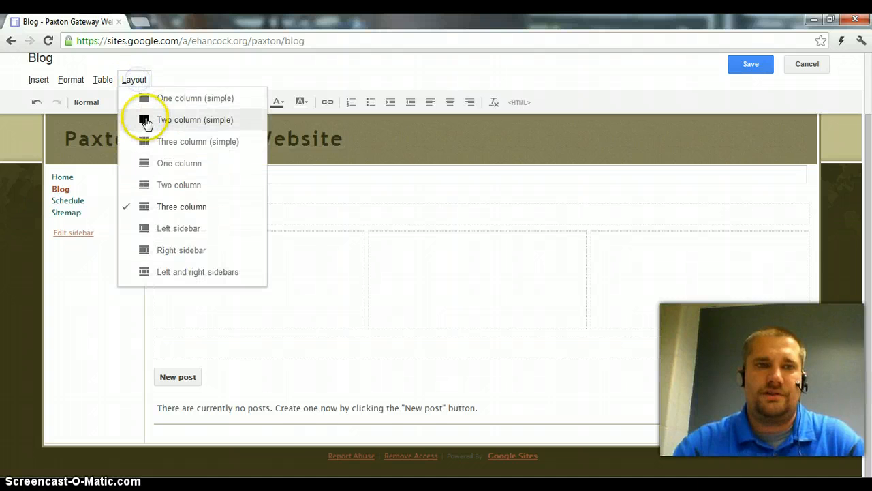
{"action": "left_click", "coordinate": [145, 120]}
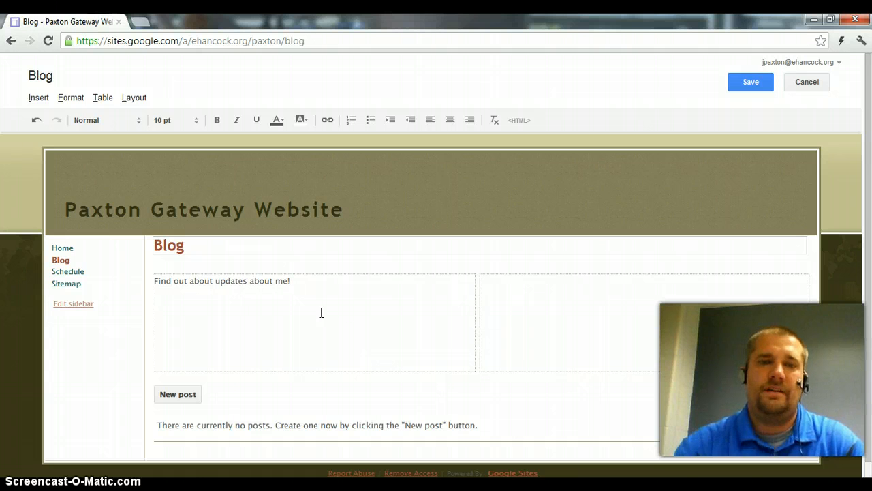
Leave the second column empty and save the edited Blog page
{"action": "left_click", "coordinate": [558, 317]}
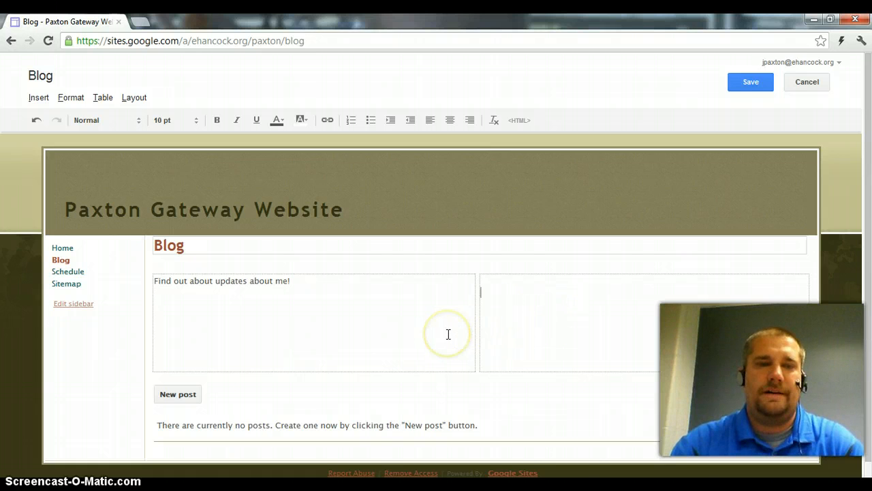
{"action": "scroll", "coordinate": [448, 334], "scroll_direction": "down", "scroll_amount": 1}
{"action": "scroll", "coordinate": [448, 334], "scroll_direction": "up", "scroll_amount": 1}
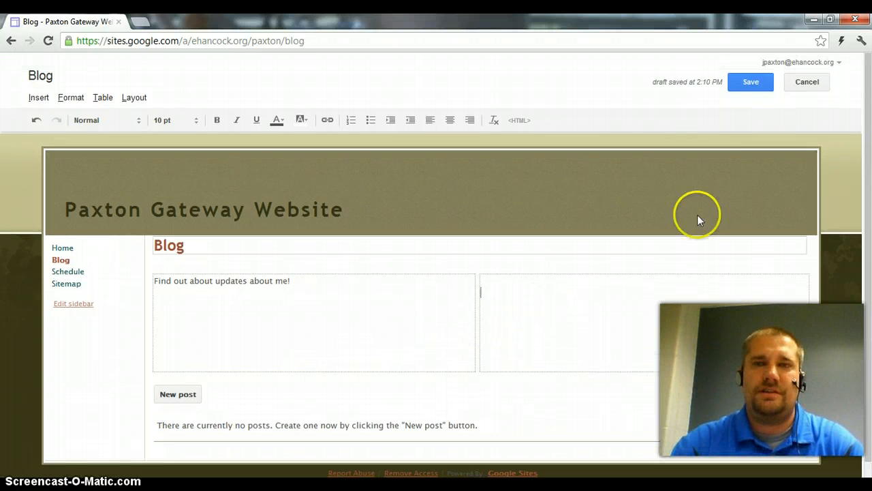
{"action": "left_click", "coordinate": [754, 82]}
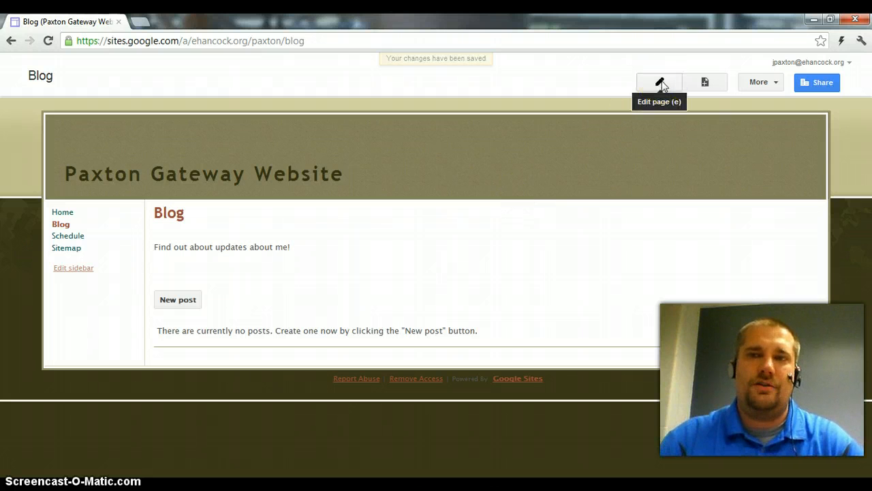
{"action": "left_click", "coordinate": [405, 278]}
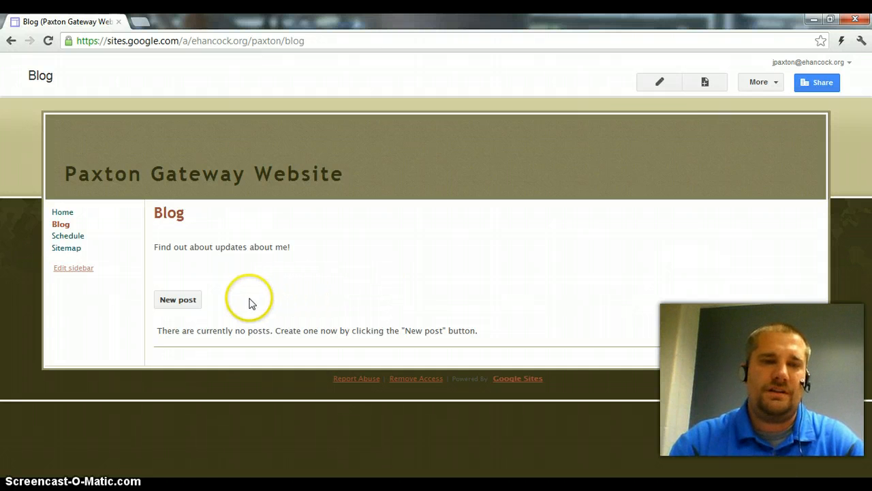
Start a new post on the Blog page and title it "My First Blog Post"
{"action": "left_click", "coordinate": [188, 303]}
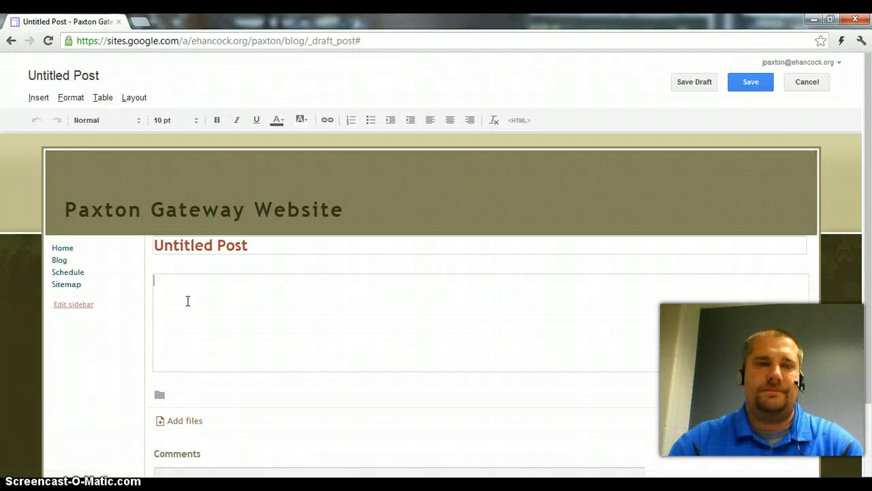
{"action": "left_click", "coordinate": [266, 303]}
{"action": "scroll", "coordinate": [378, 299], "scroll_direction": "down", "scroll_amount": 1}
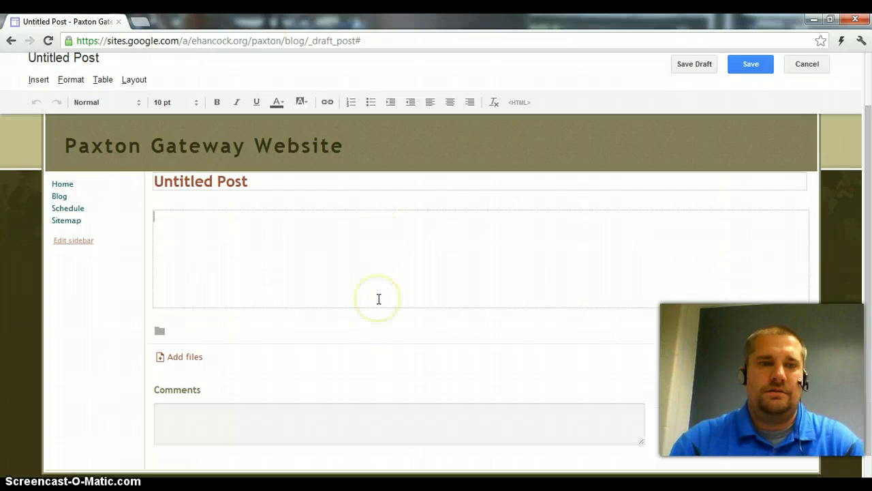
{"action": "scroll", "coordinate": [378, 299], "scroll_direction": "up", "scroll_amount": 1}
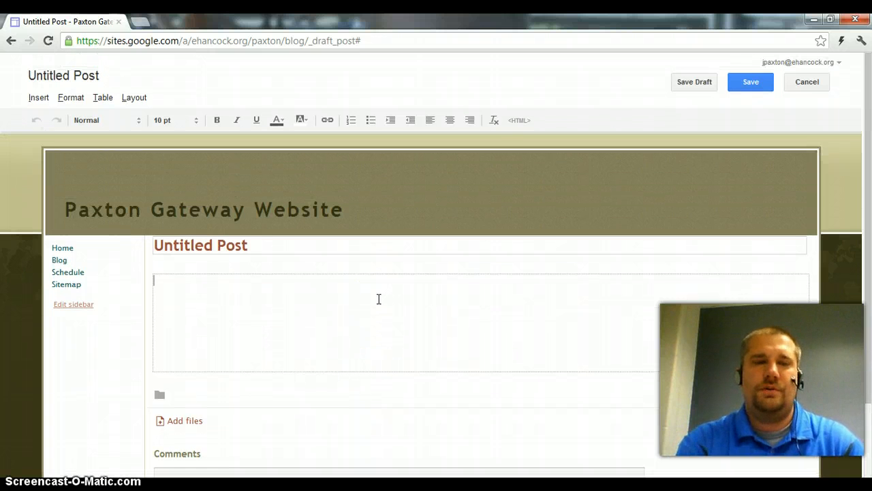
{"action": "left_click", "coordinate": [254, 243]}
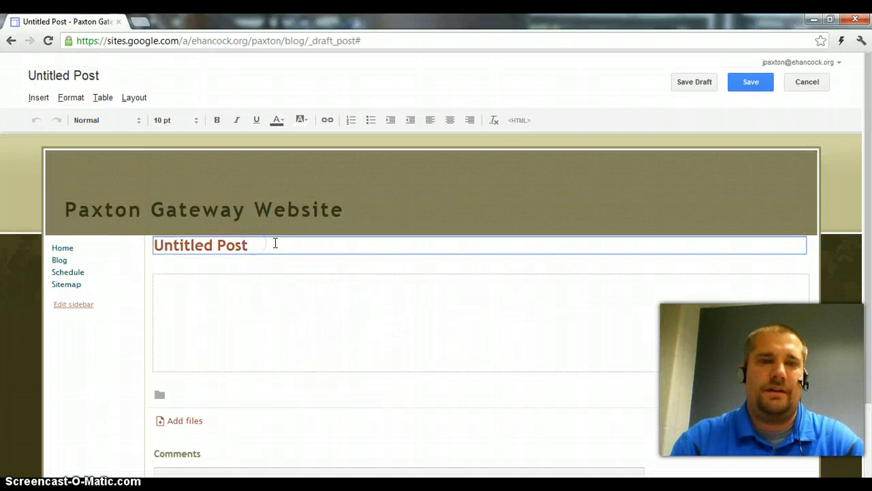
{"action": "left_click_drag", "start_coordinate": [275, 243], "coordinate": [154, 246]}
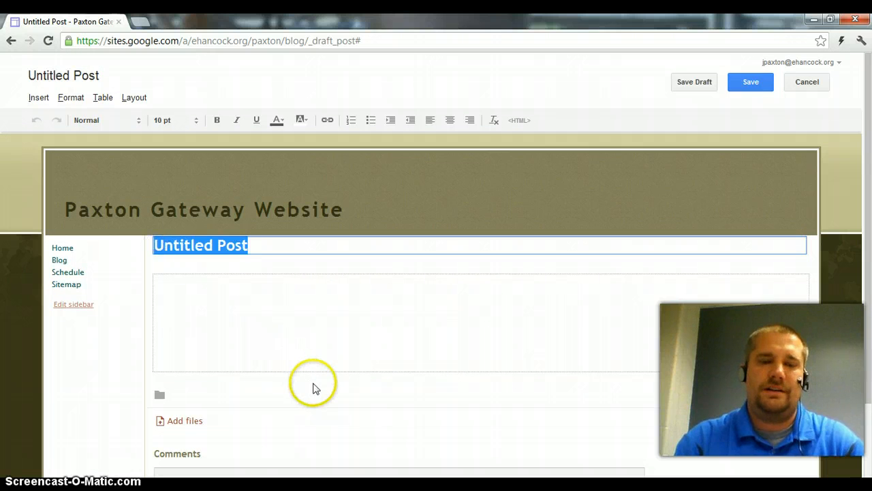
{"action": "type", "text": "First Blog"}
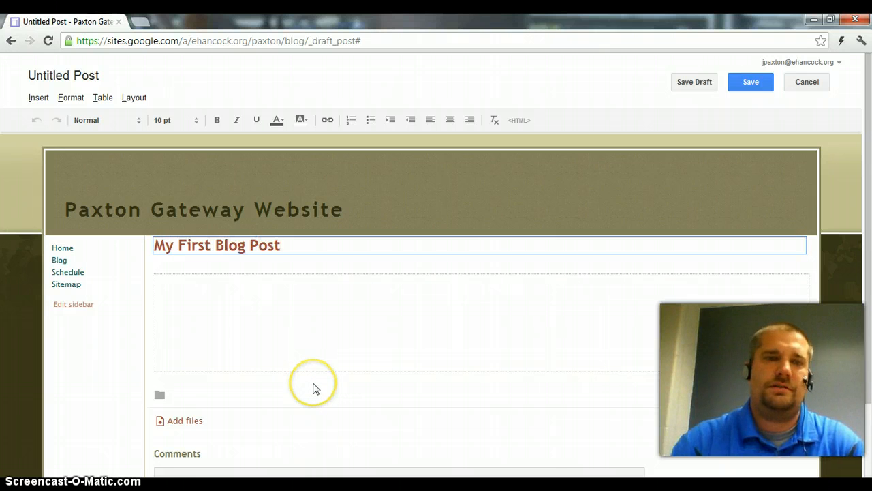
Write "This is my first blog post on my new Gateway Website. I hope you like it!" as the post body and save the post
{"action": "left_click", "coordinate": [298, 348]}
{"action": "type", "text": "Thi"}
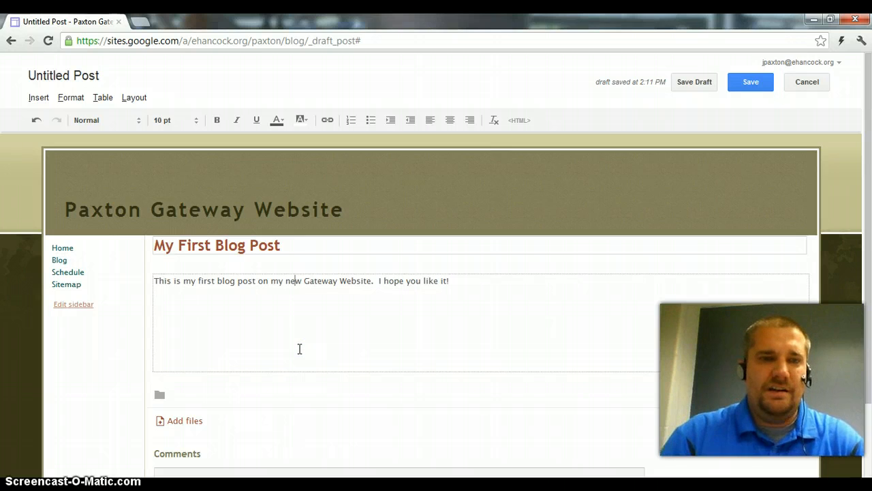
{"action": "scroll", "coordinate": [301, 340], "scroll_direction": "down", "scroll_amount": 2}
{"action": "scroll", "coordinate": [308, 348], "scroll_direction": "up", "scroll_amount": 2}
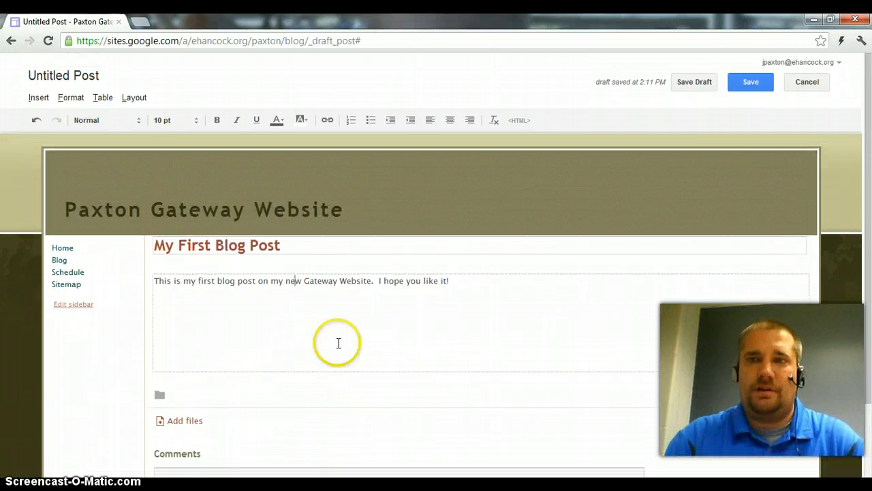
{"action": "left_click", "coordinate": [749, 80]}
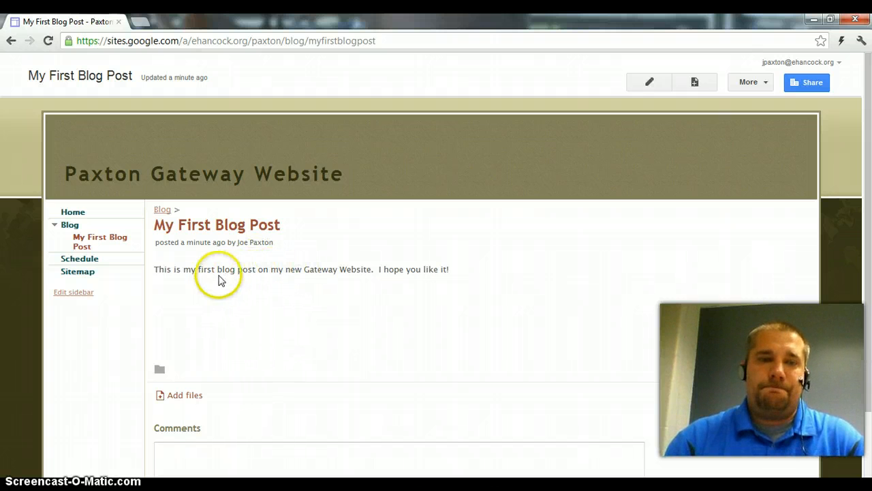
Disable comments and attachments in the page settings of the My First Blog Post page and save the settings
{"action": "scroll", "coordinate": [334, 303], "scroll_direction": "down", "scroll_amount": 1}
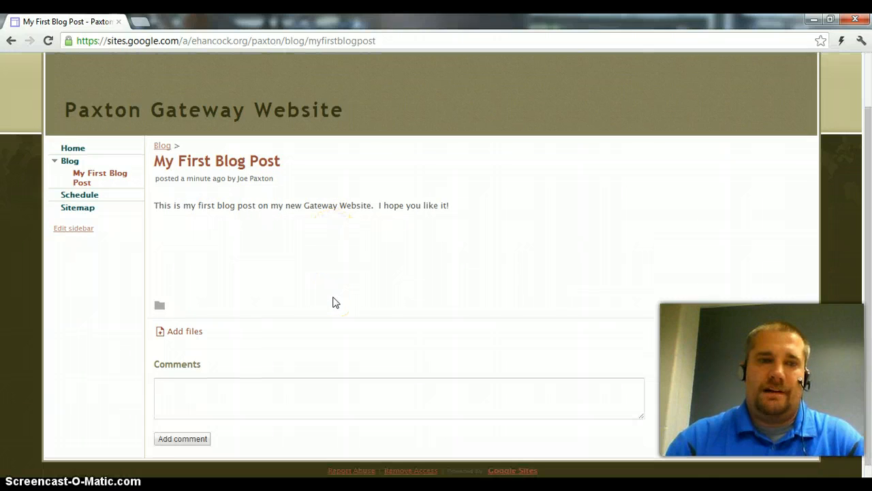
{"action": "scroll", "coordinate": [334, 302], "scroll_direction": "down", "scroll_amount": 1}
{"action": "scroll", "coordinate": [333, 302], "scroll_direction": "up", "scroll_amount": 1}
{"action": "scroll", "coordinate": [334, 303], "scroll_direction": "down", "scroll_amount": 1}
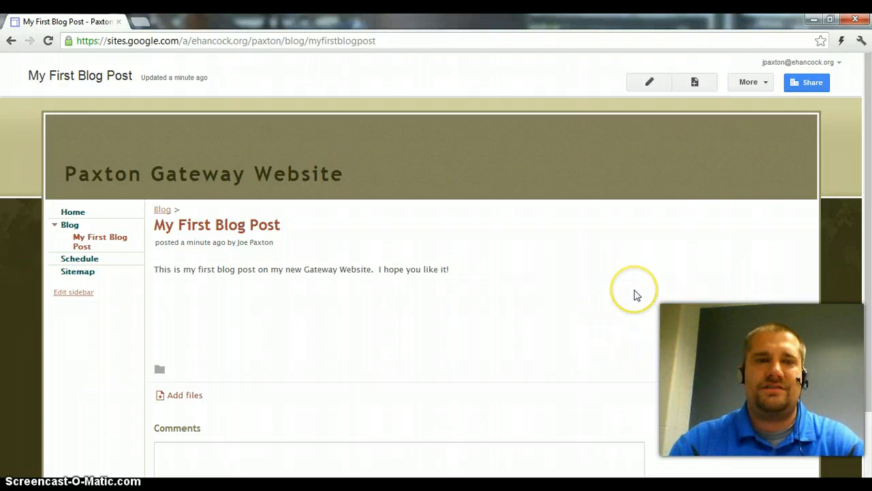
{"action": "left_click", "coordinate": [765, 82]}
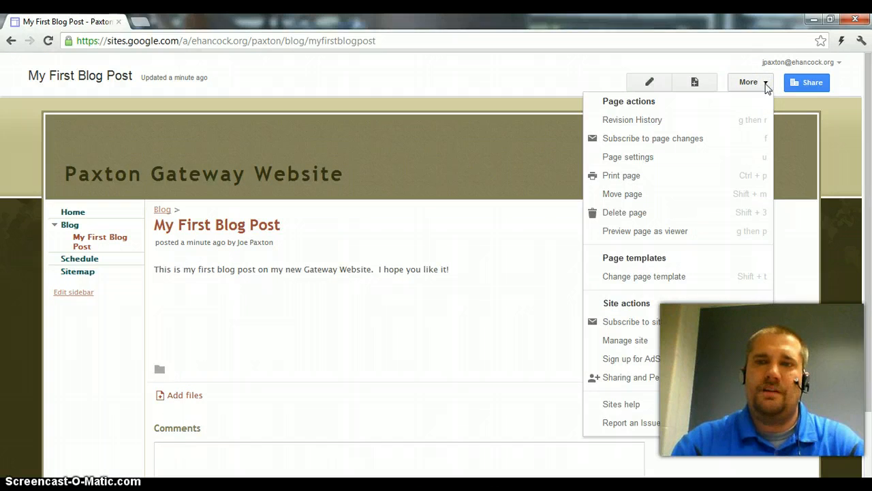
{"action": "left_click", "coordinate": [643, 158]}
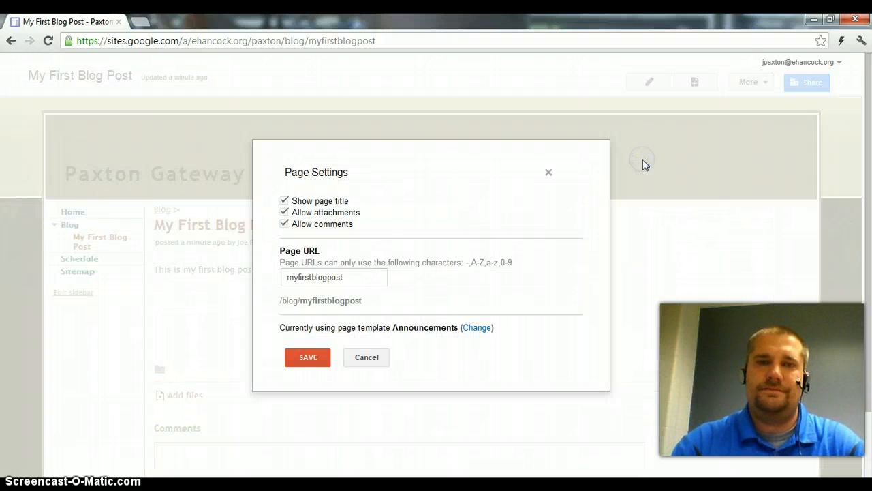
{"action": "left_click", "coordinate": [285, 225]}
{"action": "left_click", "coordinate": [284, 214]}
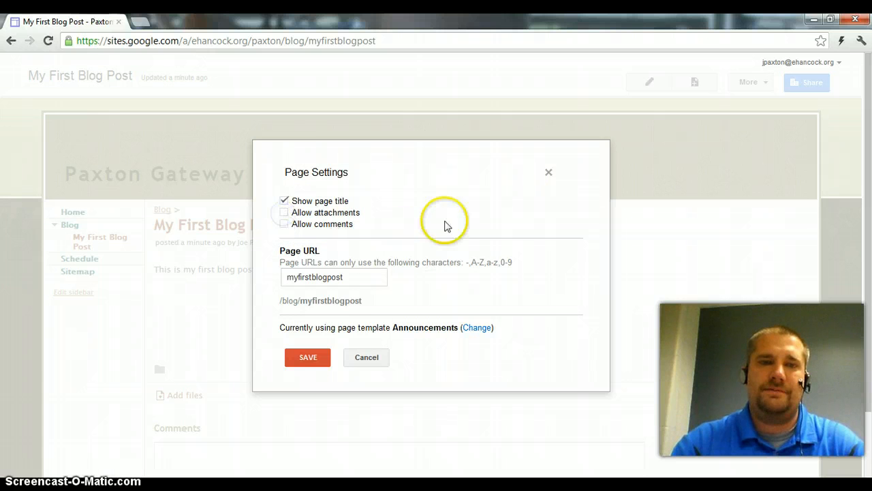
{"action": "left_click", "coordinate": [321, 358]}
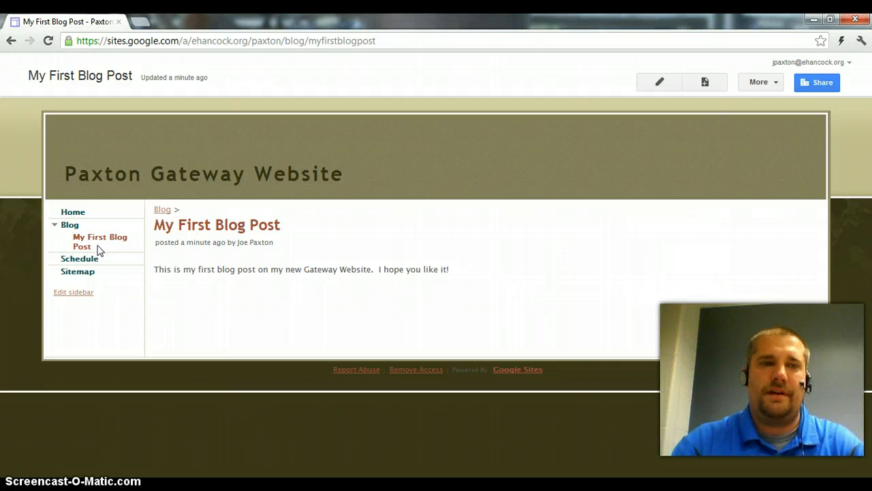
Publish a new Blog post titled "This is my second blog post!" with the body "Hello. This is my second blog post."
{"action": "left_click", "coordinate": [73, 213]}
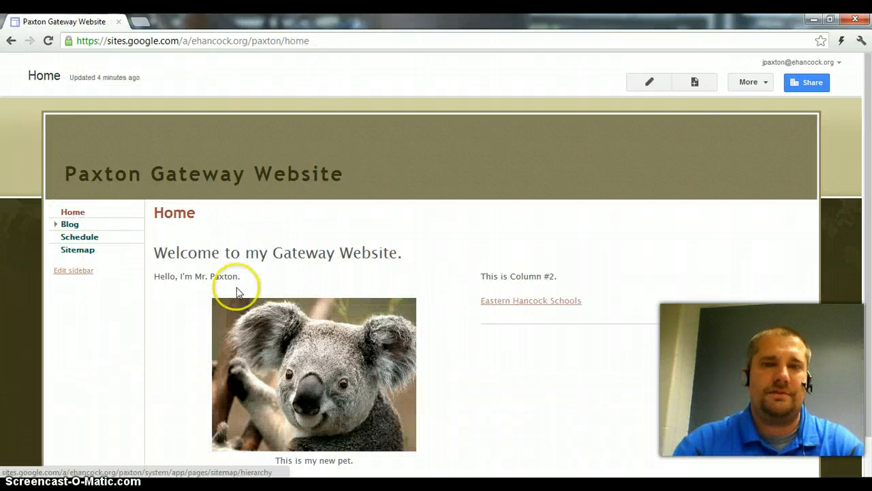
{"action": "scroll", "coordinate": [388, 283], "scroll_direction": "down", "scroll_amount": 1}
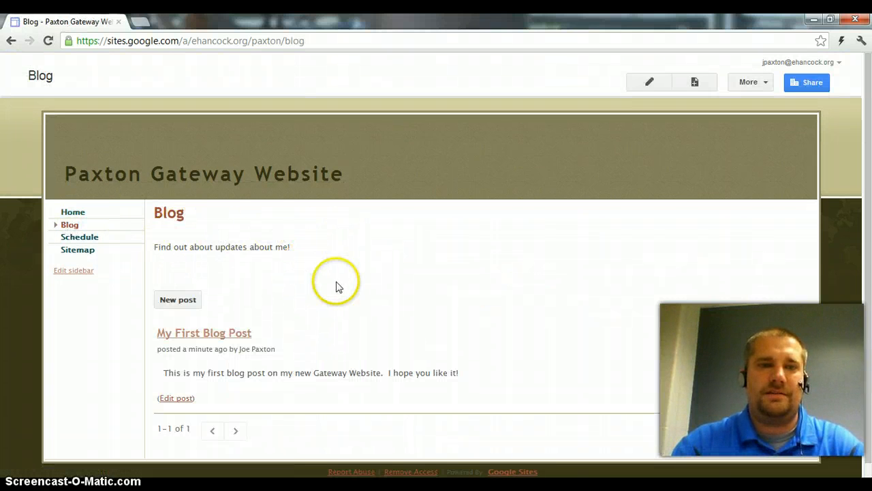
{"action": "scroll", "coordinate": [341, 285], "scroll_direction": "down", "scroll_amount": 1}
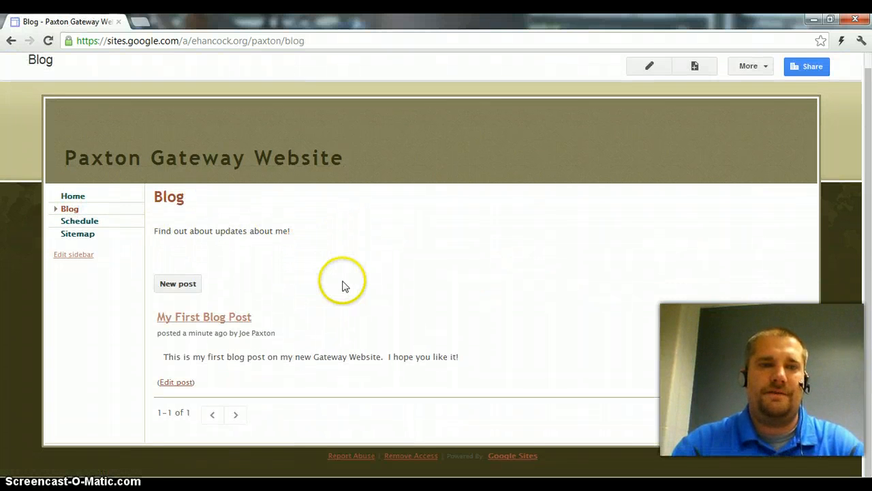
{"action": "left_click", "coordinate": [170, 285]}
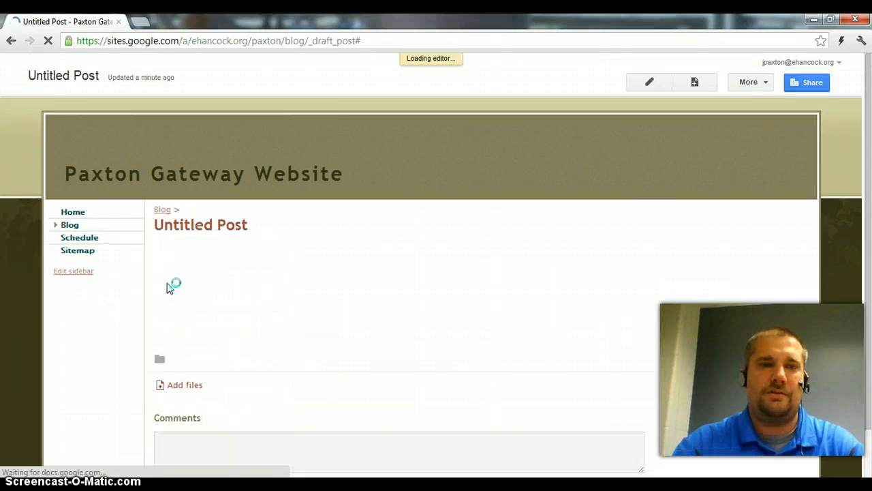
{"action": "left_click_drag", "start_coordinate": [284, 243], "coordinate": [146, 245]}
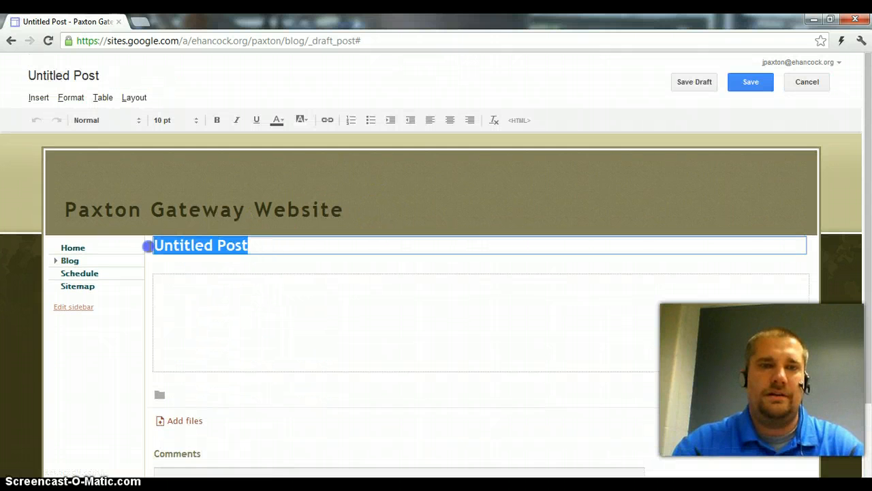
{"action": "type", "text": "This is my second blog post!"}
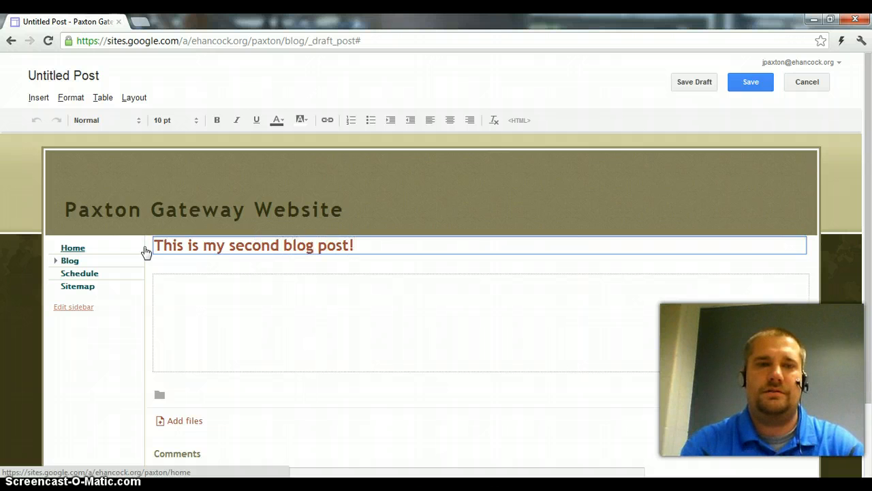
{"action": "left_click", "coordinate": [228, 302]}
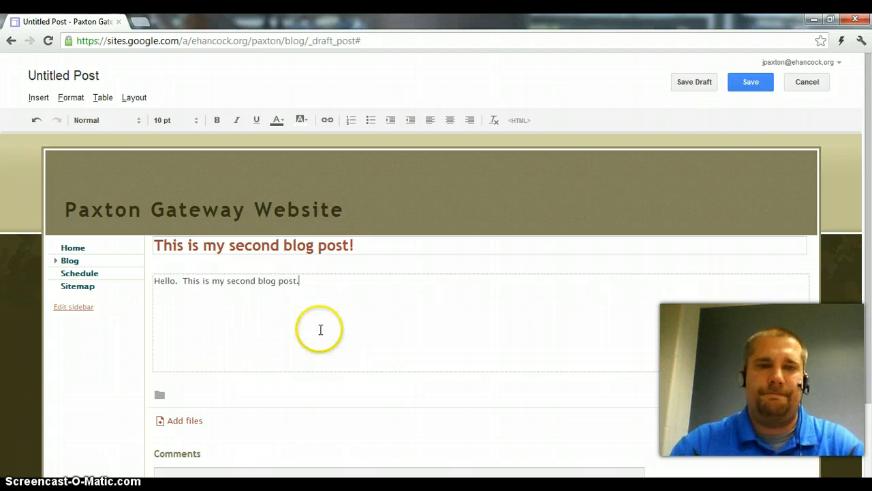
{"action": "left_click", "coordinate": [745, 87]}
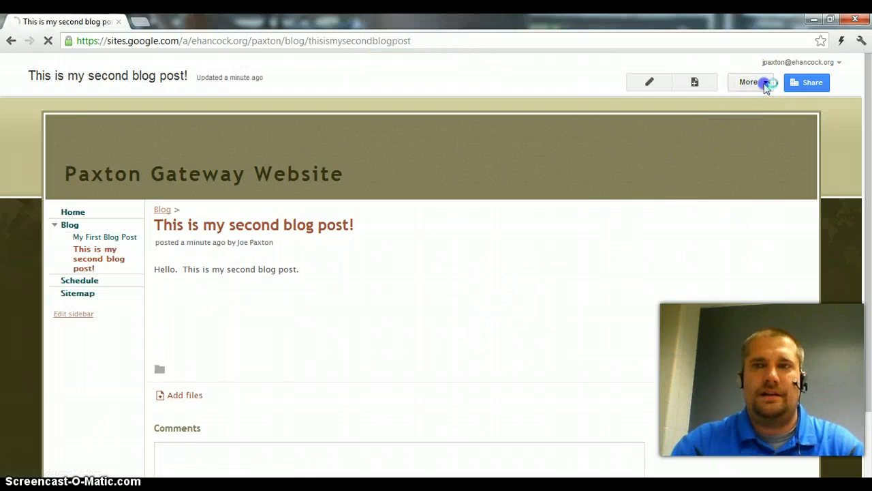
Disable comments and attachments in the second blog post's page settings, save them, and return to the Blog page
{"action": "left_click", "coordinate": [756, 82]}
{"action": "left_click", "coordinate": [661, 158]}
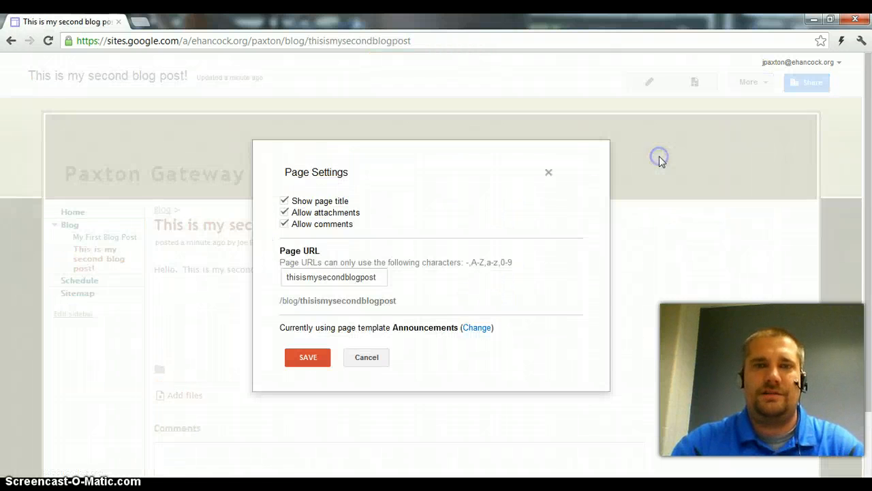
{"action": "left_click", "coordinate": [284, 224]}
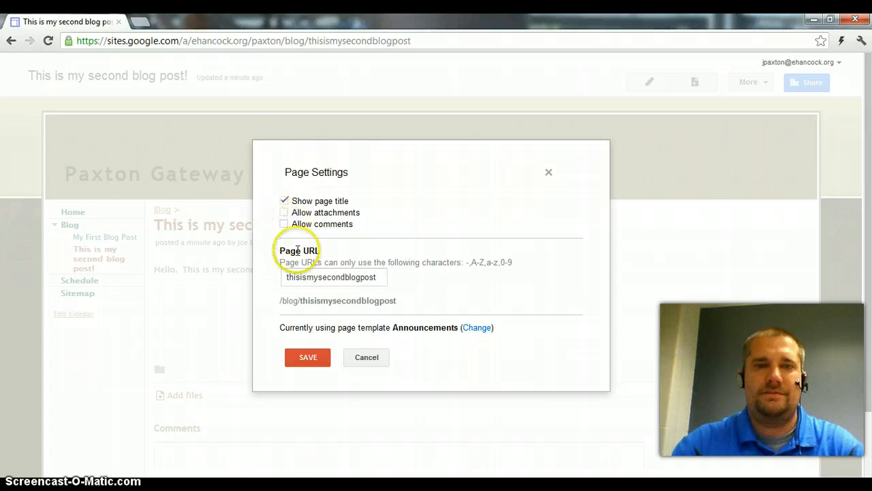
{"action": "left_click", "coordinate": [305, 358]}
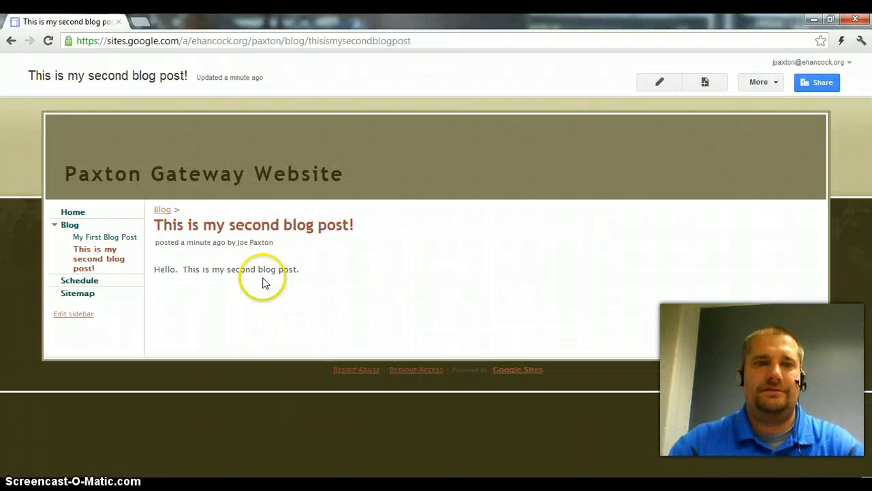
{"action": "left_click", "coordinate": [69, 227]}
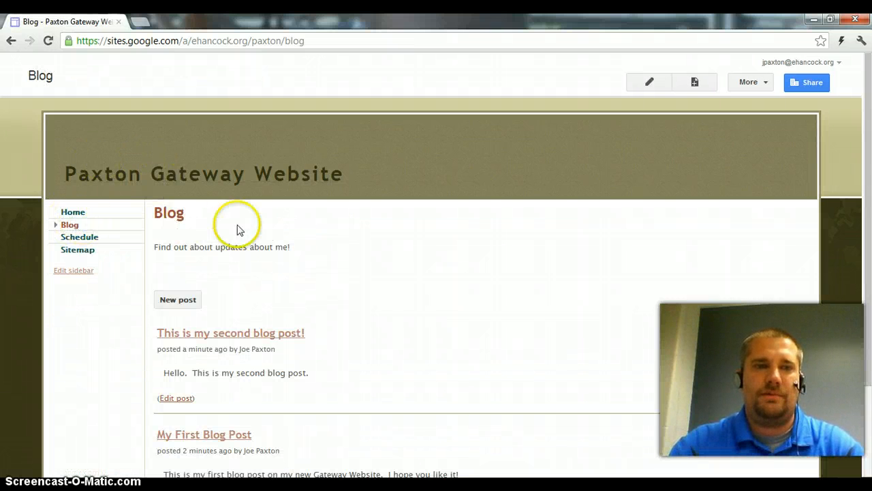
{"action": "scroll", "coordinate": [339, 247], "scroll_direction": "down", "scroll_amount": 3}
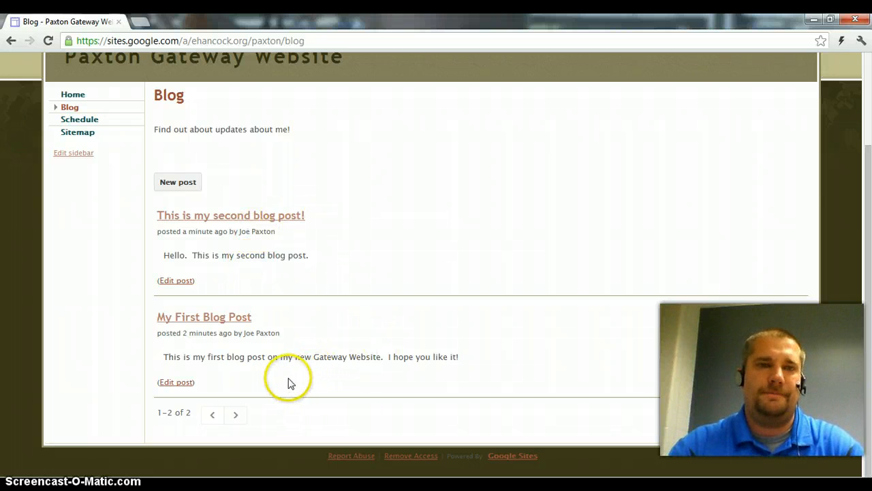
{"action": "scroll", "coordinate": [321, 305], "scroll_direction": "up", "scroll_amount": 3}
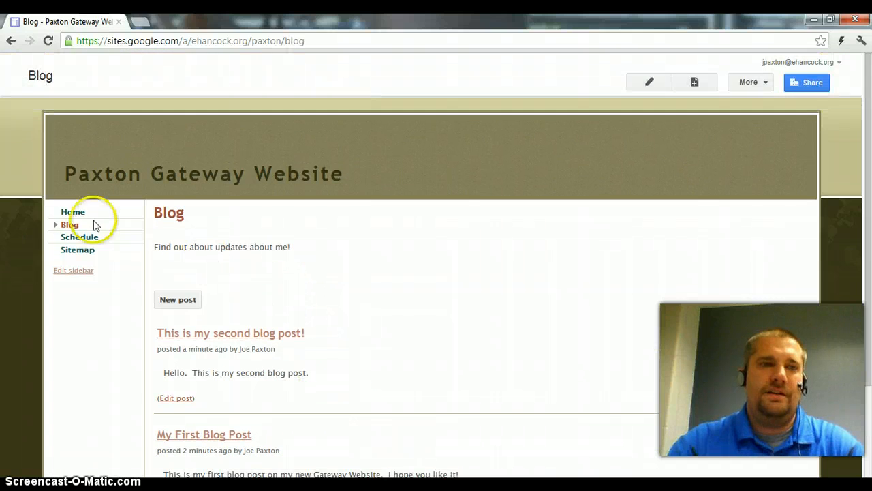
Edit the Home page and start inserting a Recent posts gadget below the horizontal line in the second column
{"action": "left_click", "coordinate": [73, 213]}
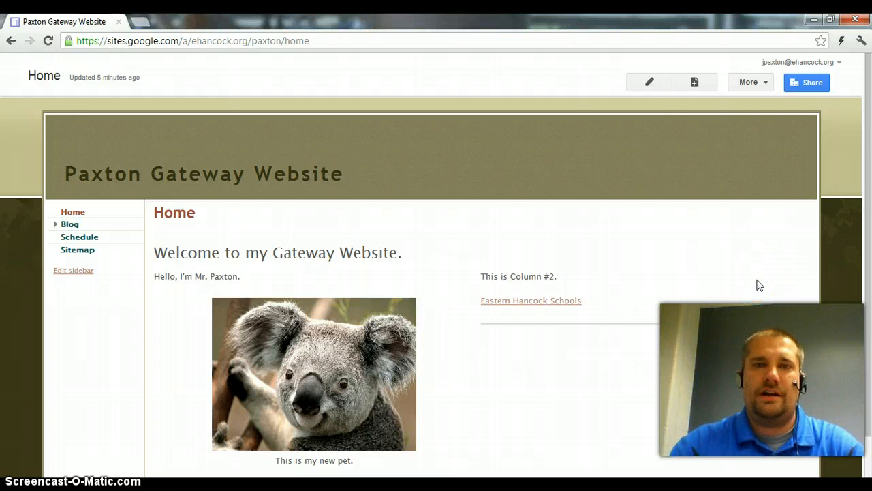
{"action": "left_click", "coordinate": [651, 83]}
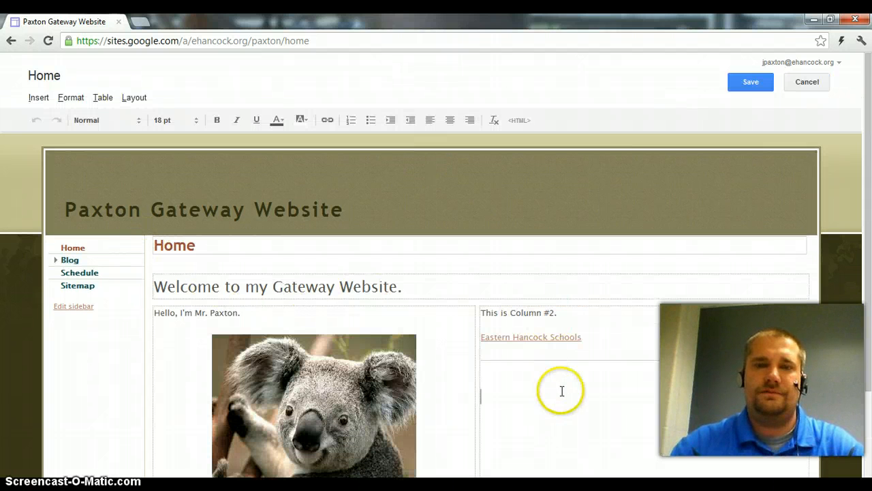
{"action": "left_click", "coordinate": [561, 390]}
{"action": "left_click", "coordinate": [498, 380]}
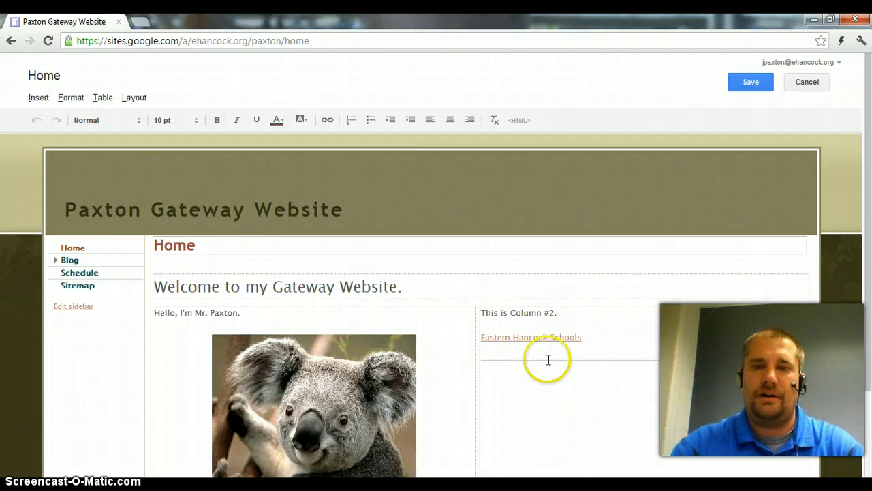
{"action": "left_click", "coordinate": [37, 99]}
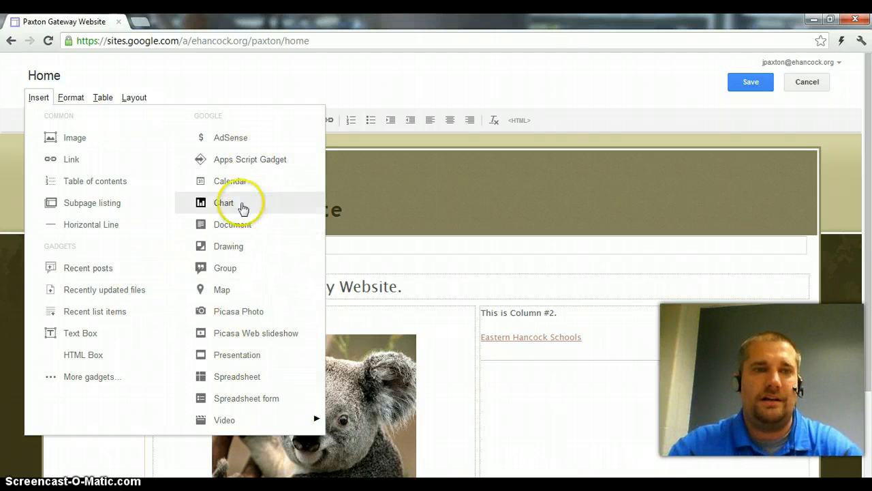
{"action": "left_click", "coordinate": [100, 273]}
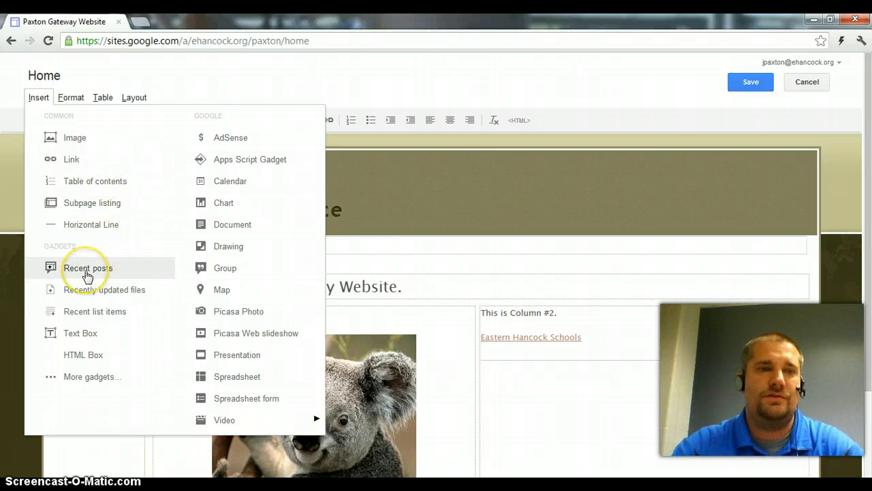
{"action": "left_click", "coordinate": [87, 272]}
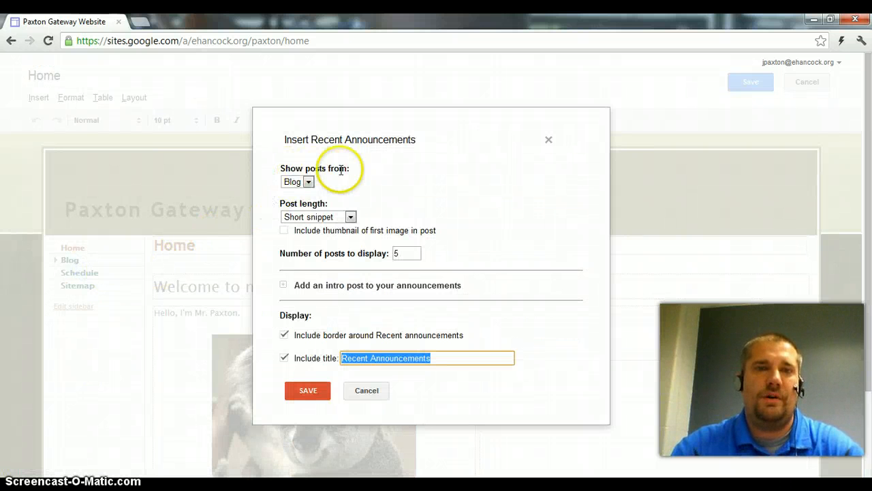
Set the gadget to show posts from Blog as short snippets, exclude its title, and save it onto the page
{"action": "left_click", "coordinate": [308, 183]}
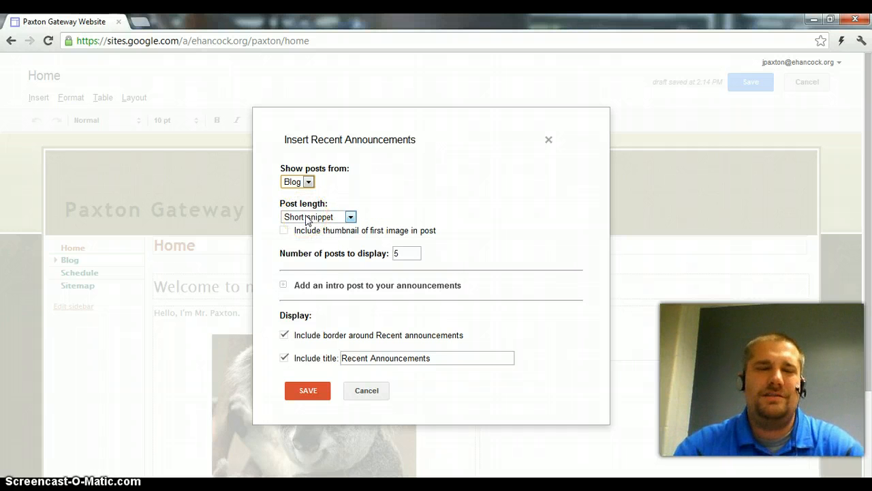
{"action": "left_click", "coordinate": [307, 217]}
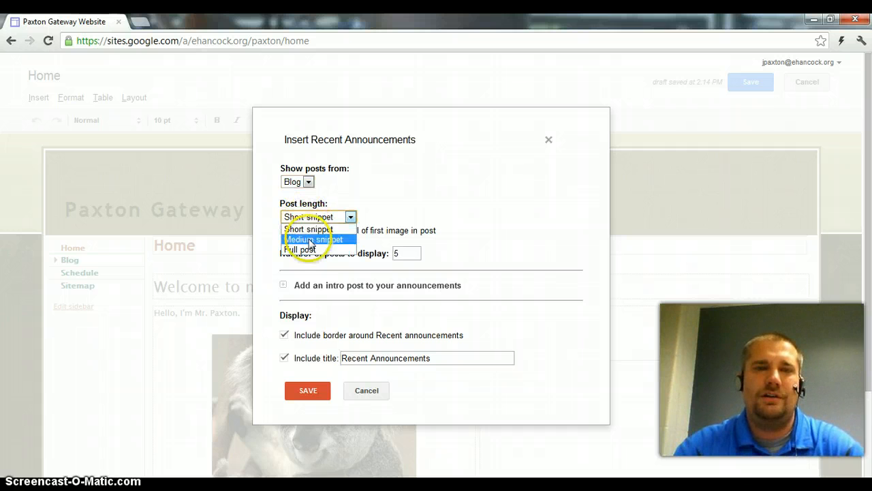
{"action": "left_click", "coordinate": [317, 221]}
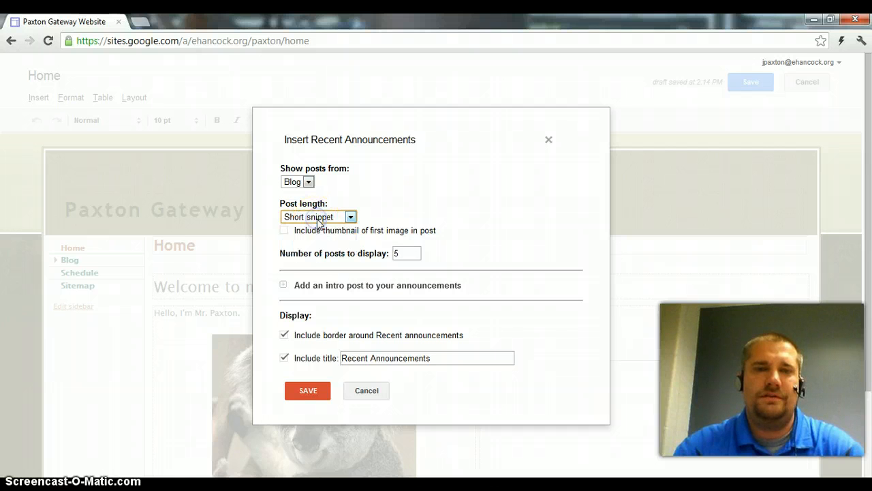
{"action": "left_click", "coordinate": [411, 210]}
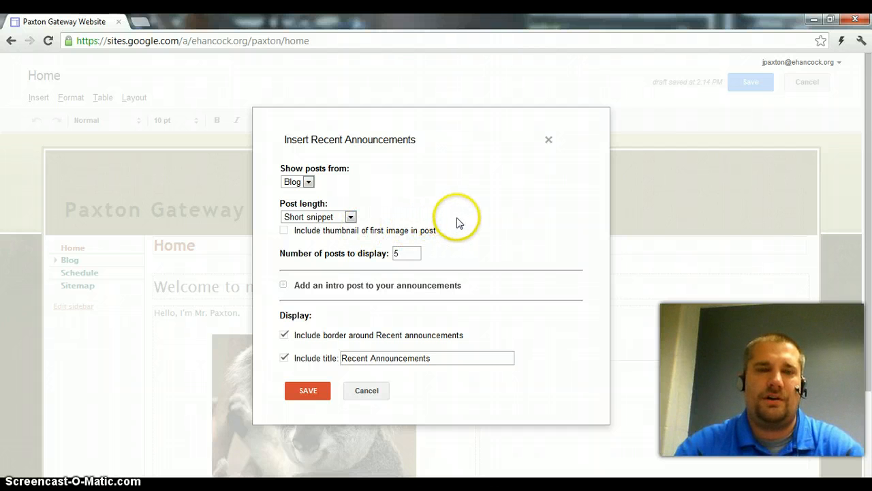
{"action": "scroll", "coordinate": [457, 218], "scroll_direction": "down", "scroll_amount": 1}
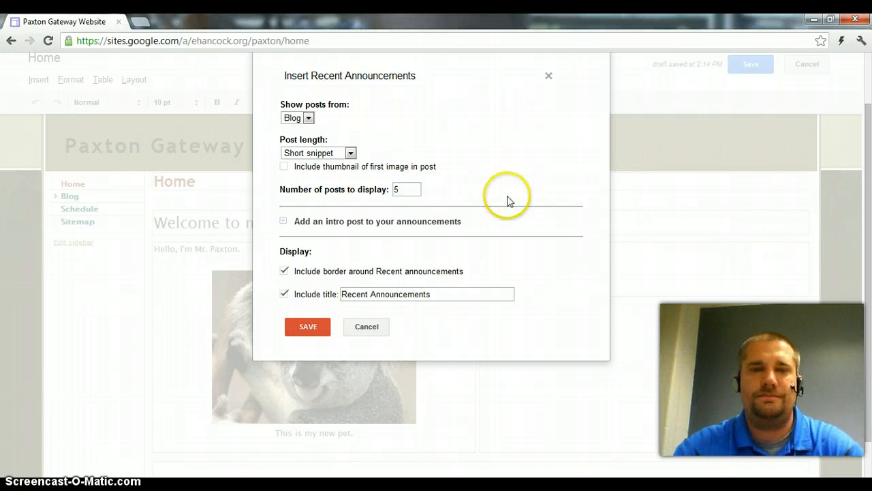
{"action": "scroll", "coordinate": [477, 225], "scroll_direction": "down", "scroll_amount": 1}
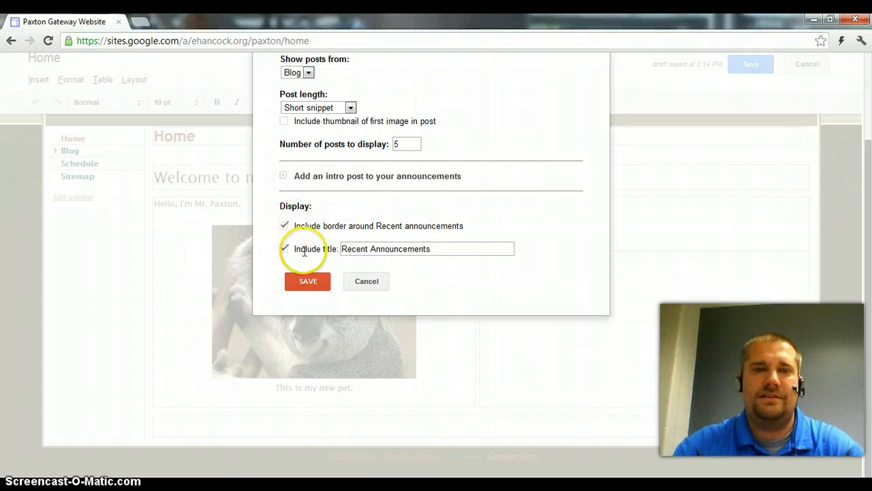
{"action": "left_click", "coordinate": [447, 249]}
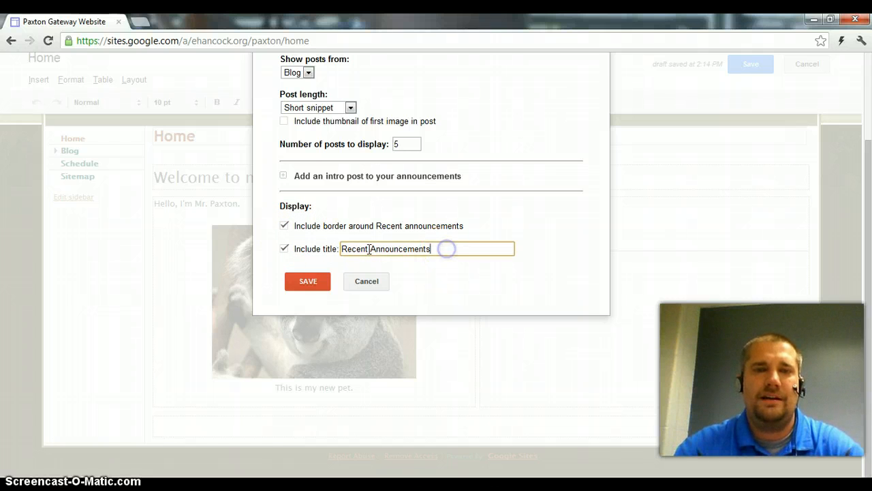
{"action": "left_click", "coordinate": [285, 249]}
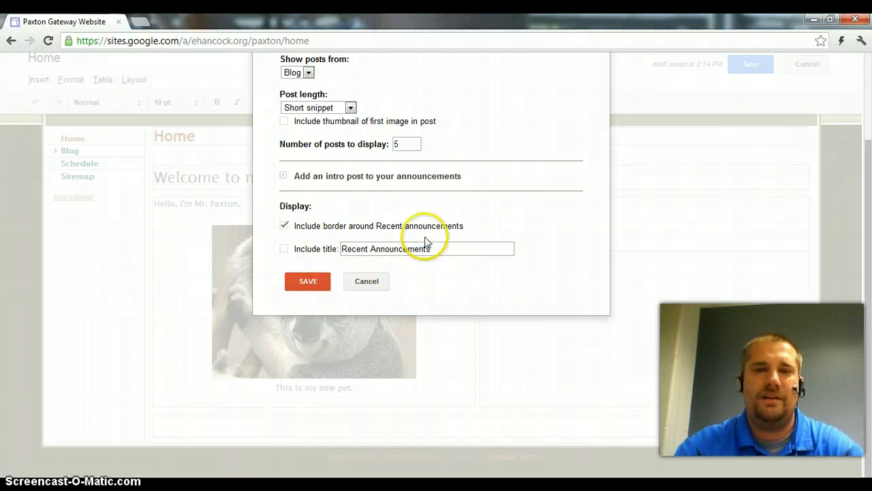
{"action": "left_click", "coordinate": [444, 248]}
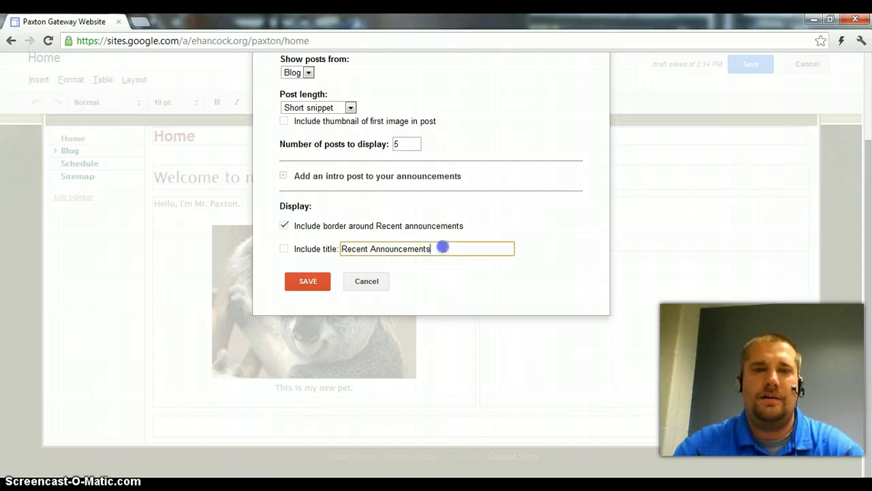
{"action": "left_click", "coordinate": [309, 282]}
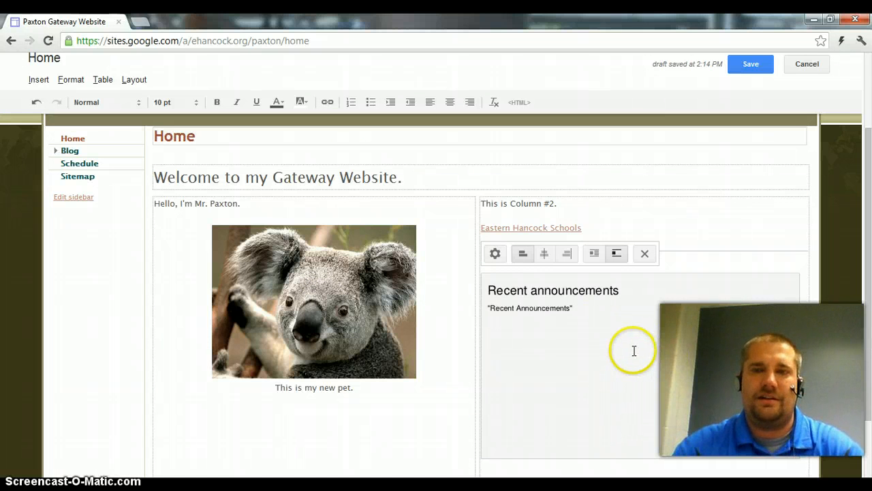
Center-align the Recent announcements gadget in the Home page's second column
{"action": "scroll", "coordinate": [634, 350], "scroll_direction": "up", "scroll_amount": 3}
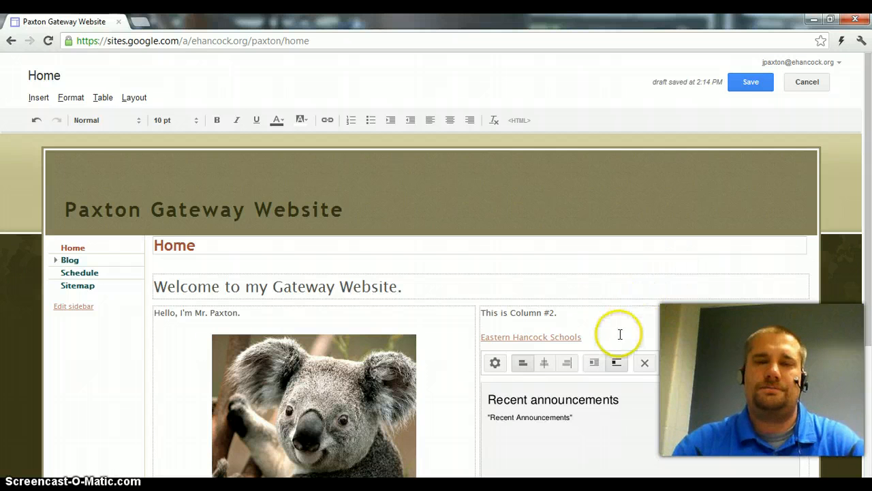
{"action": "scroll", "coordinate": [619, 335], "scroll_direction": "down", "scroll_amount": 3}
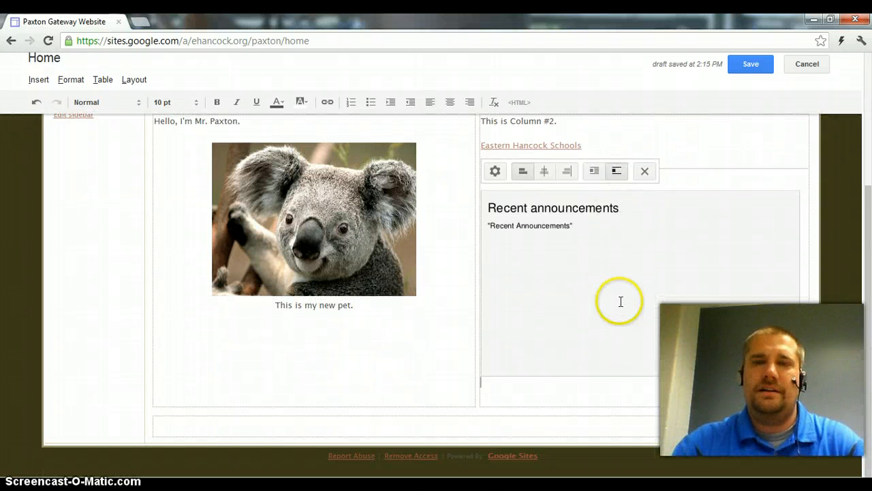
{"action": "left_click", "coordinate": [617, 298]}
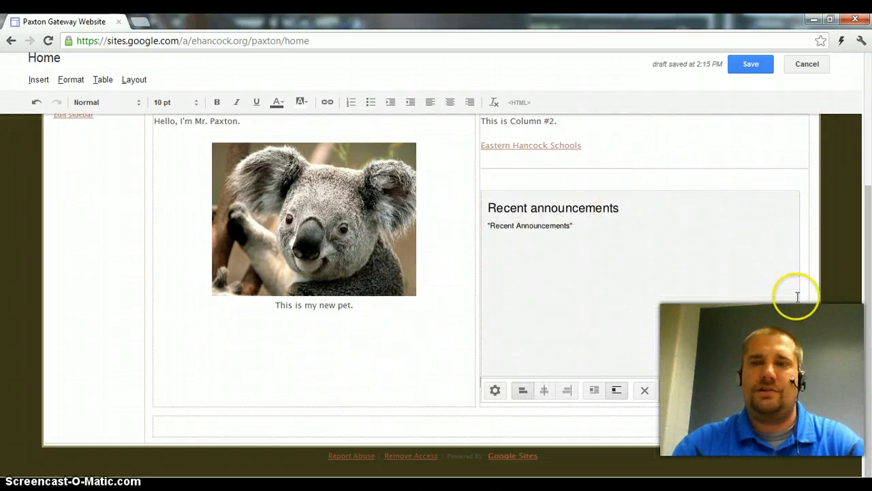
{"action": "left_click", "coordinate": [615, 284]}
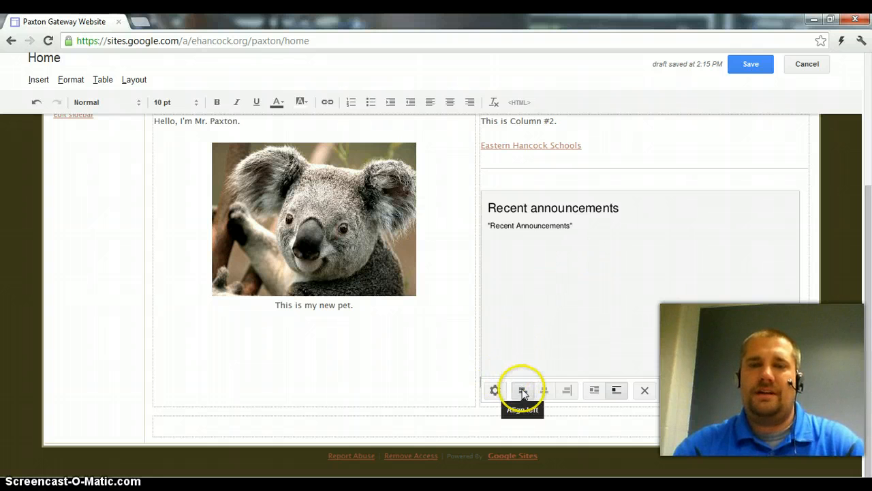
{"action": "left_click", "coordinate": [544, 393]}
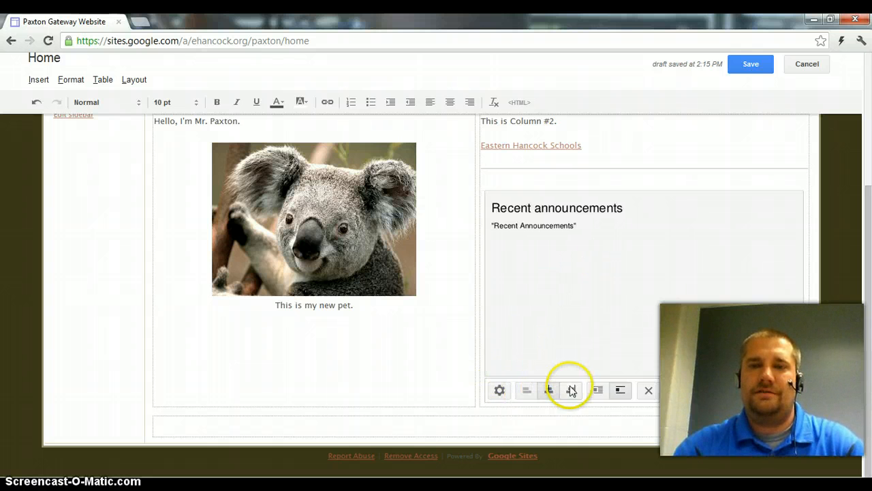
Left-align the Recent announcements gadget in the second column with text wrapping off
{"action": "left_click", "coordinate": [568, 390]}
{"action": "left_click", "coordinate": [532, 392]}
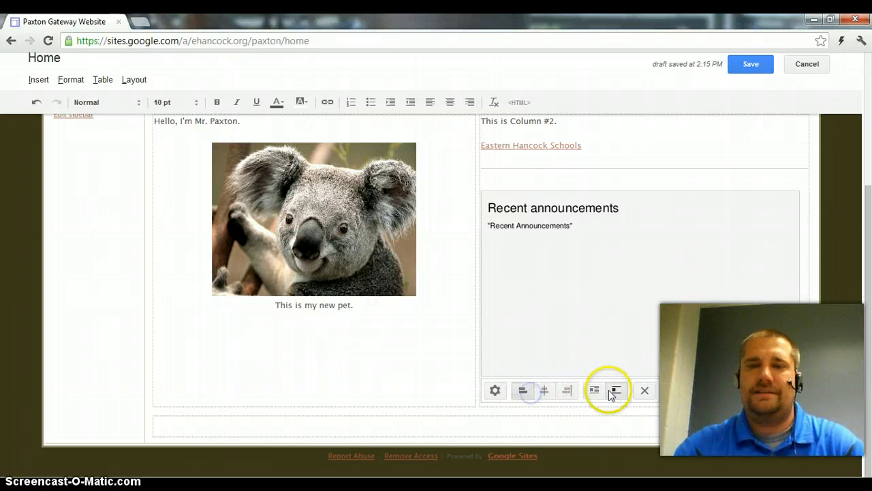
{"action": "left_click", "coordinate": [616, 392]}
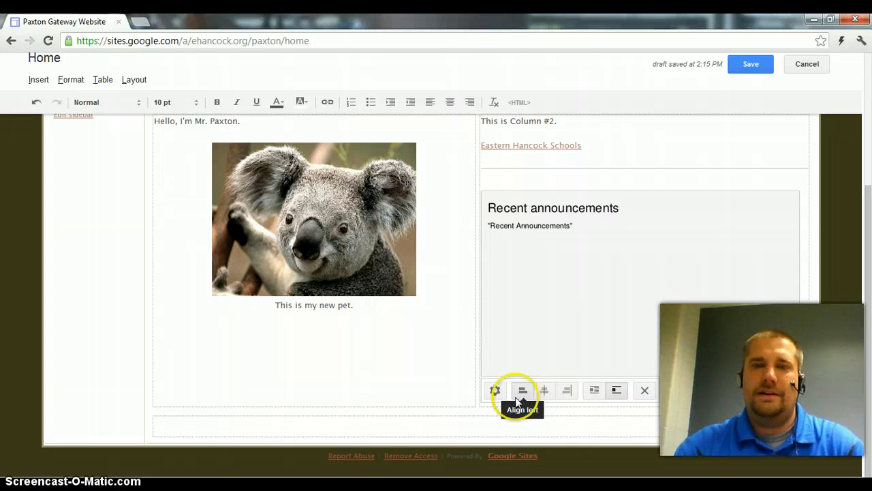
Add the text "My Blog!" above the Recent announcements gadget and format it as bold 18 pt
{"action": "left_click", "coordinate": [501, 177]}
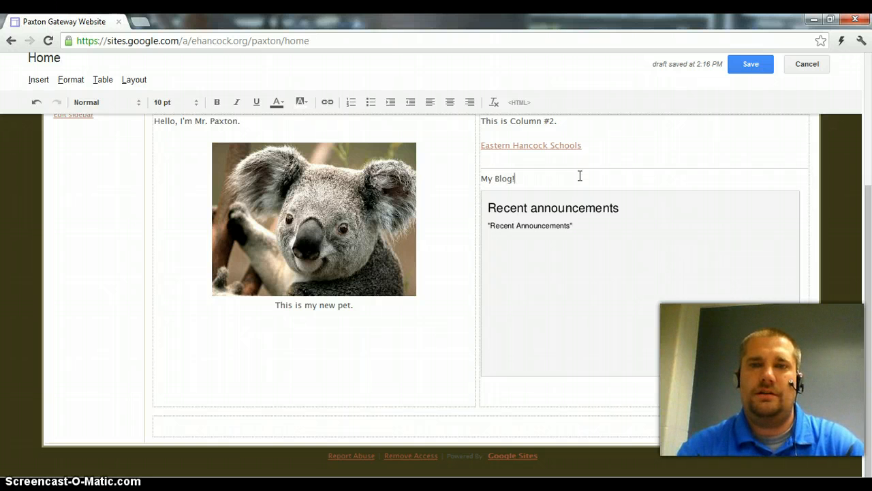
{"action": "scroll", "coordinate": [538, 191], "scroll_direction": "up", "scroll_amount": 3}
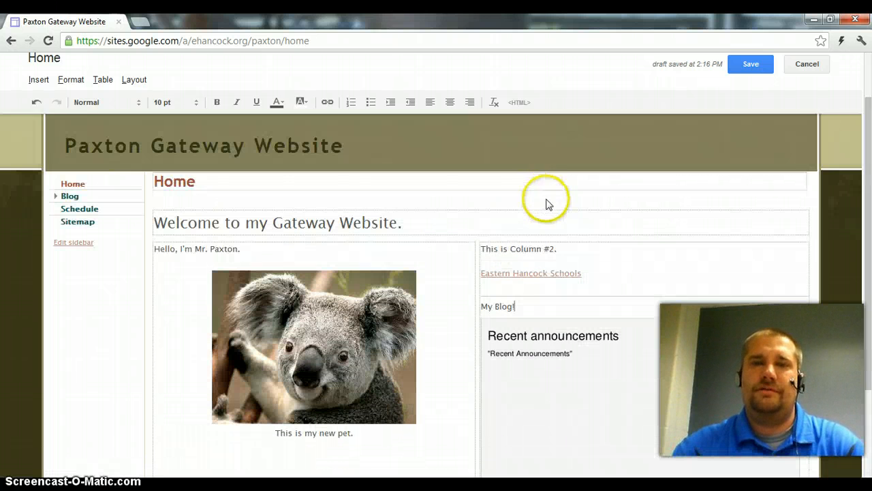
{"action": "left_click", "coordinate": [529, 309]}
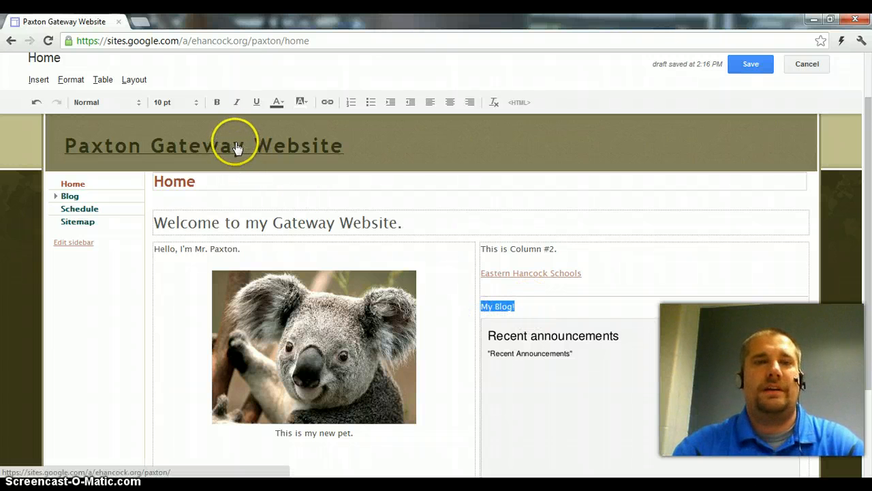
{"action": "left_click", "coordinate": [217, 104]}
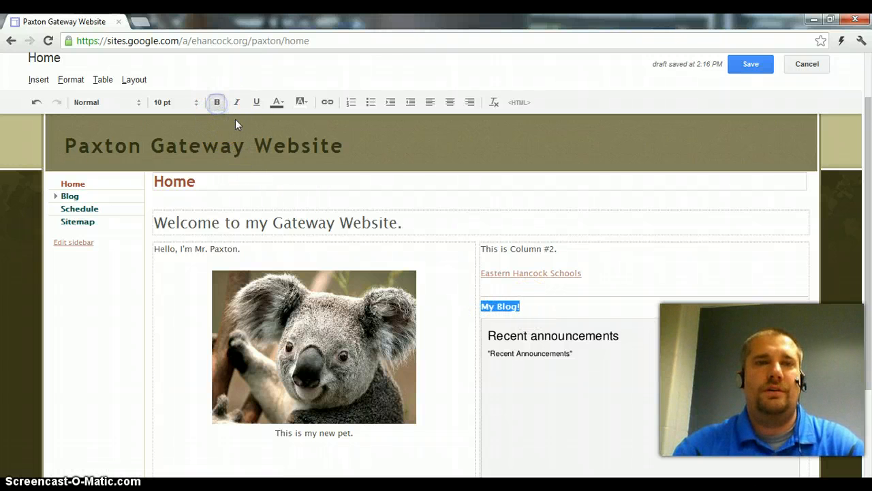
{"action": "left_click", "coordinate": [198, 104]}
{"action": "left_click", "coordinate": [191, 192]}
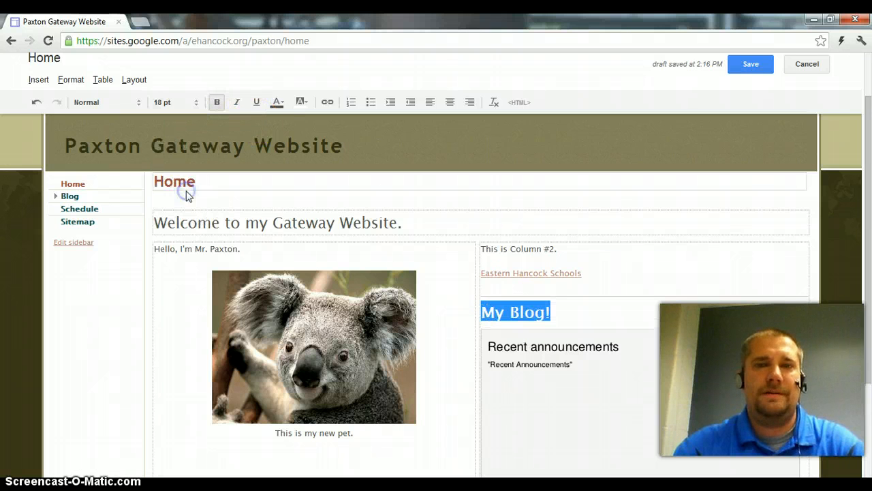
Color the "My Blog!" heading dark blue and save the Home page
{"action": "left_click", "coordinate": [279, 102]}
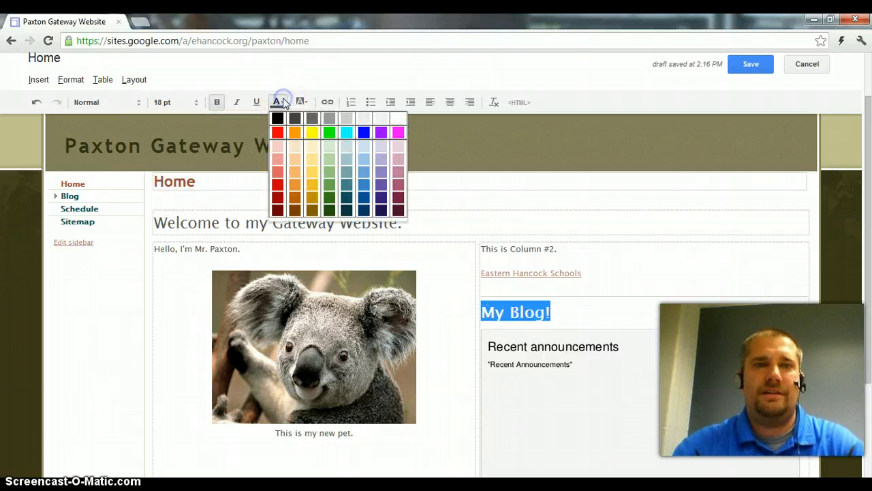
{"action": "left_click", "coordinate": [363, 195]}
{"action": "left_click", "coordinate": [612, 312]}
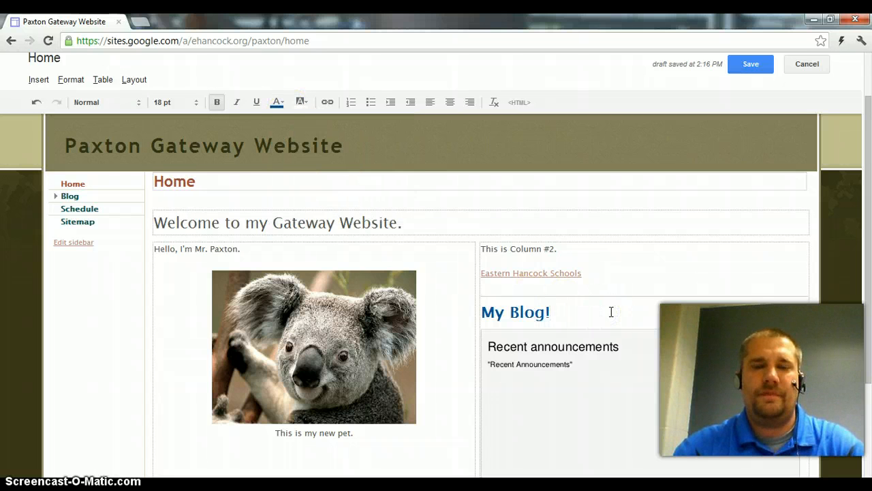
{"action": "scroll", "coordinate": [611, 312], "scroll_direction": "down", "scroll_amount": 2}
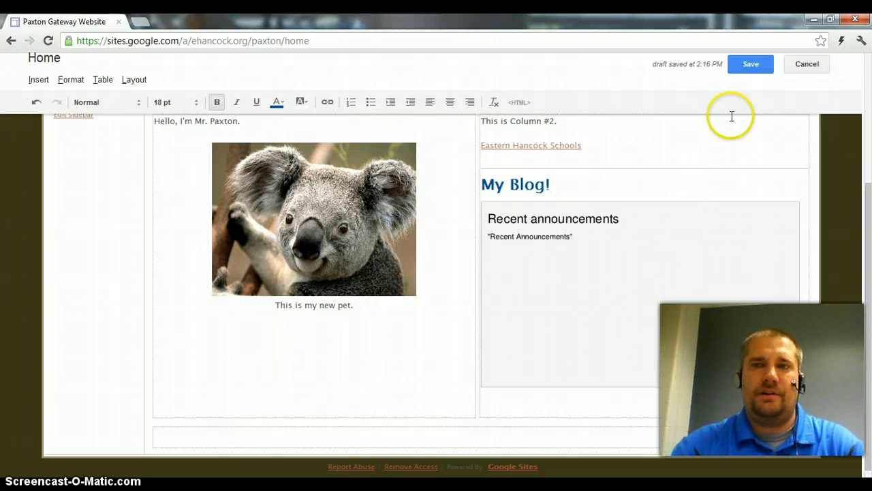
{"action": "left_click", "coordinate": [752, 65]}
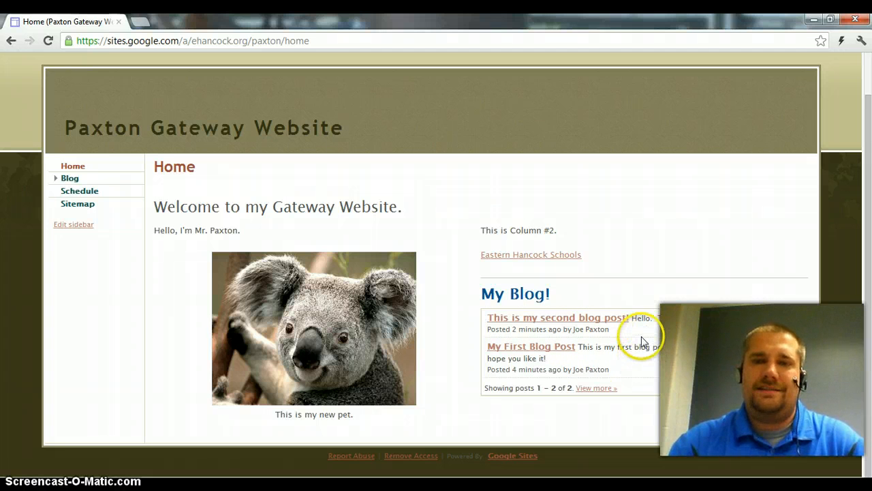
Create and save a new post on the Blog page titled "This is my 3rd post." with the body "Blog 3rd Post"
{"action": "left_click", "coordinate": [70, 179]}
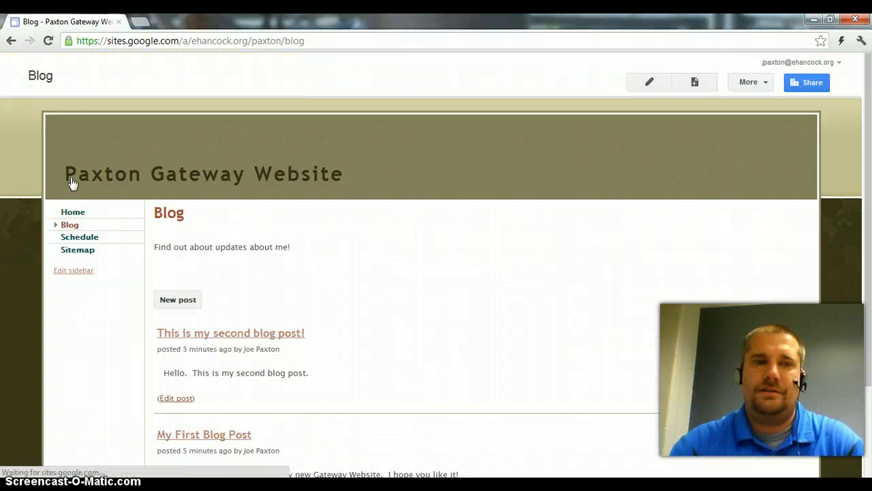
{"action": "left_click", "coordinate": [179, 299]}
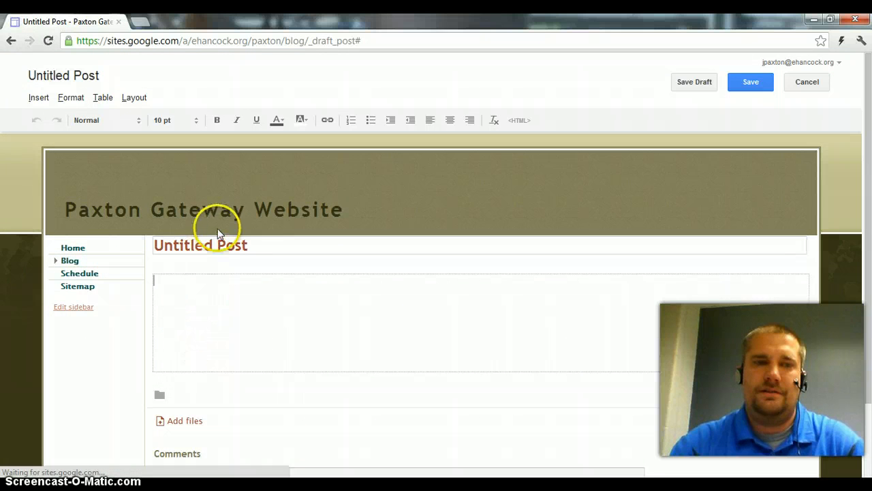
{"action": "left_click", "coordinate": [218, 243]}
{"action": "key", "text": "ctrl+a"}
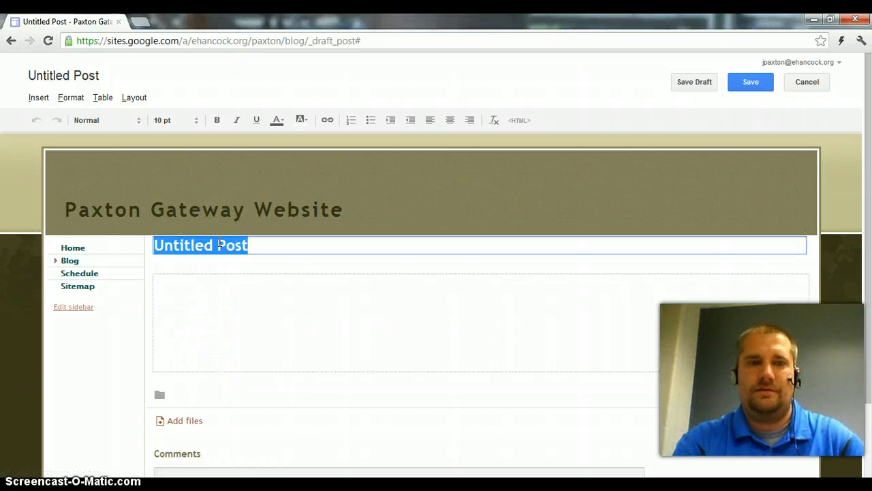
{"action": "type", "text": "This is my 3rd post."}
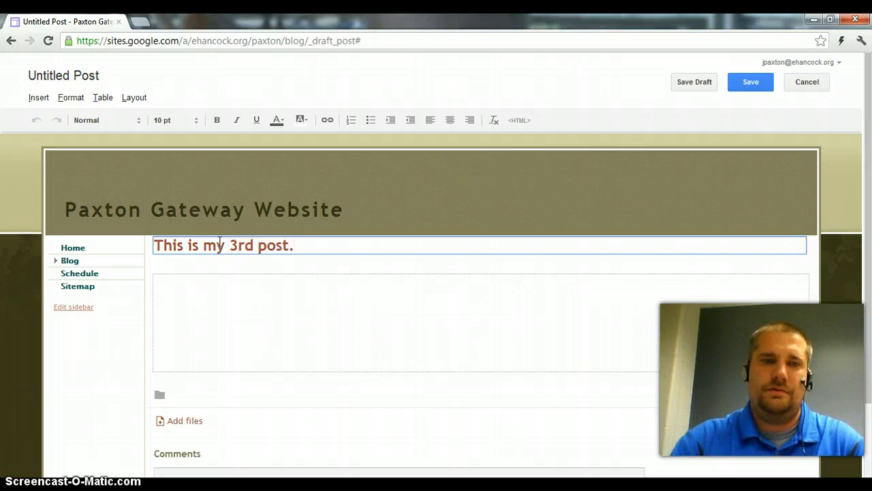
{"action": "left_click", "coordinate": [216, 303]}
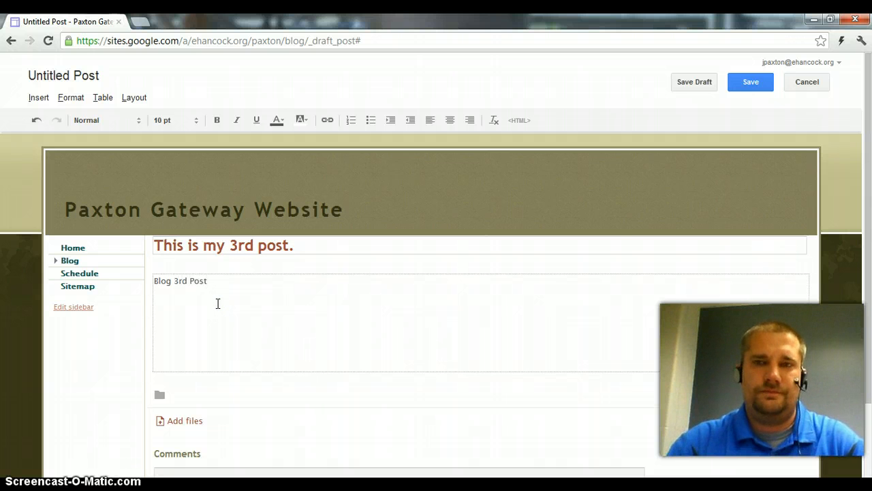
{"action": "left_click", "coordinate": [743, 87]}
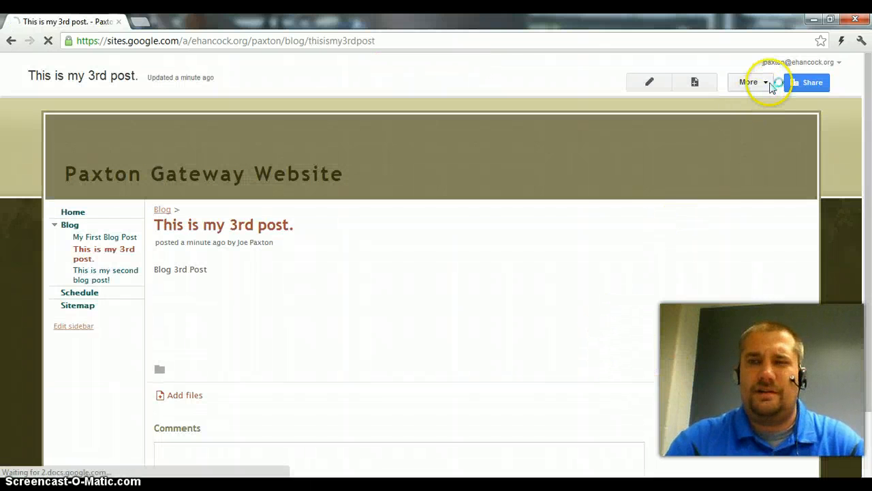
Disable attachments and comments in the third blog post's page settings and save them
{"action": "left_click", "coordinate": [770, 85]}
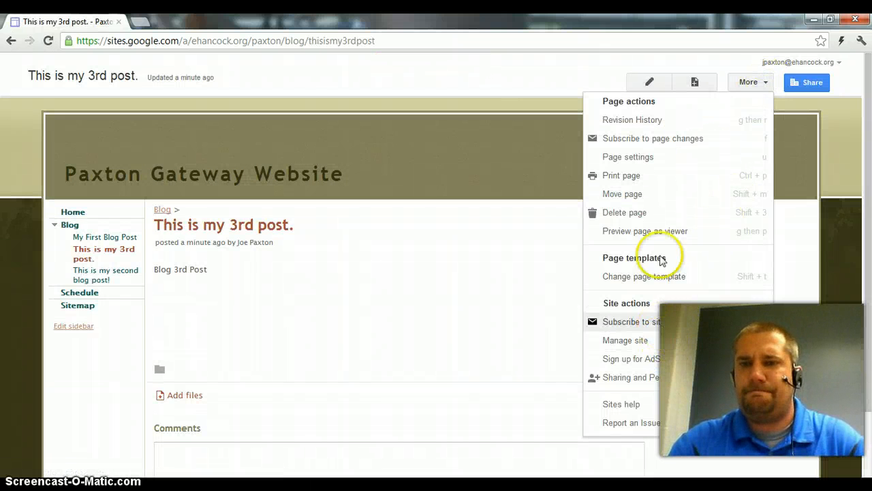
{"action": "left_click", "coordinate": [649, 159]}
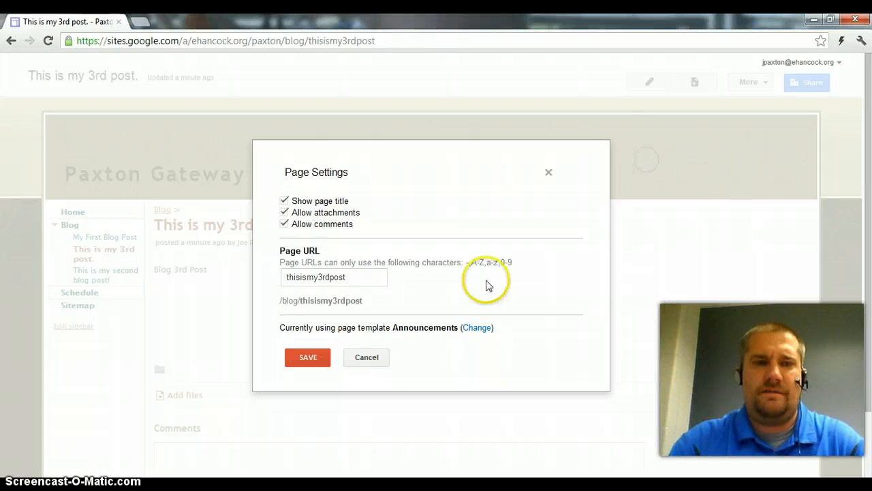
{"action": "left_click", "coordinate": [283, 214]}
{"action": "left_click", "coordinate": [308, 359]}
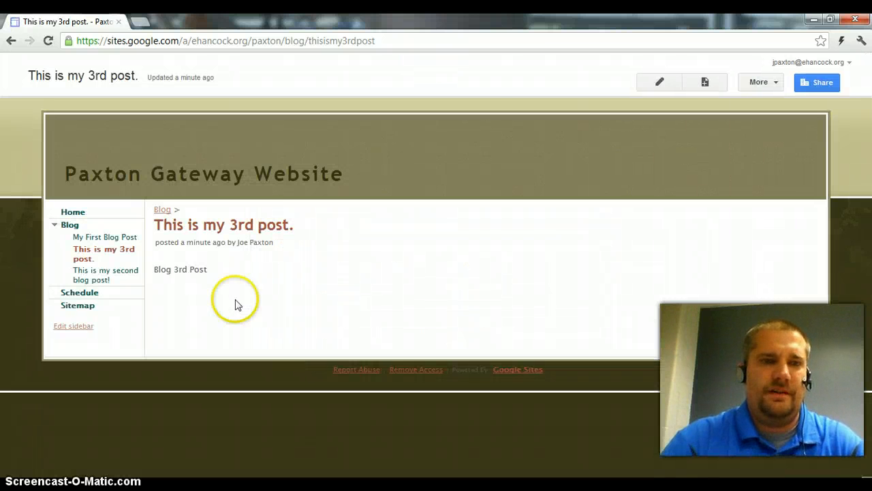
Return to the Home page and check the posts listed under the "My Blog!" heading
{"action": "left_click", "coordinate": [73, 213]}
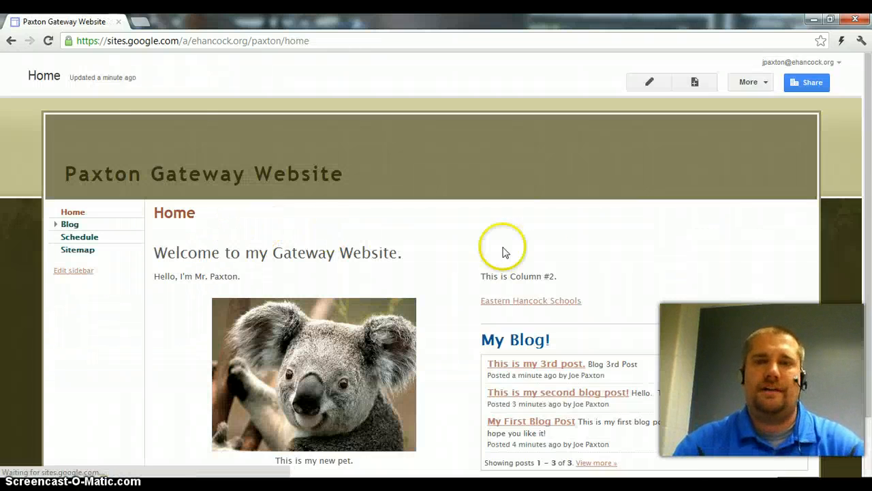
{"action": "scroll", "coordinate": [750, 337], "scroll_direction": "down", "scroll_amount": 2}
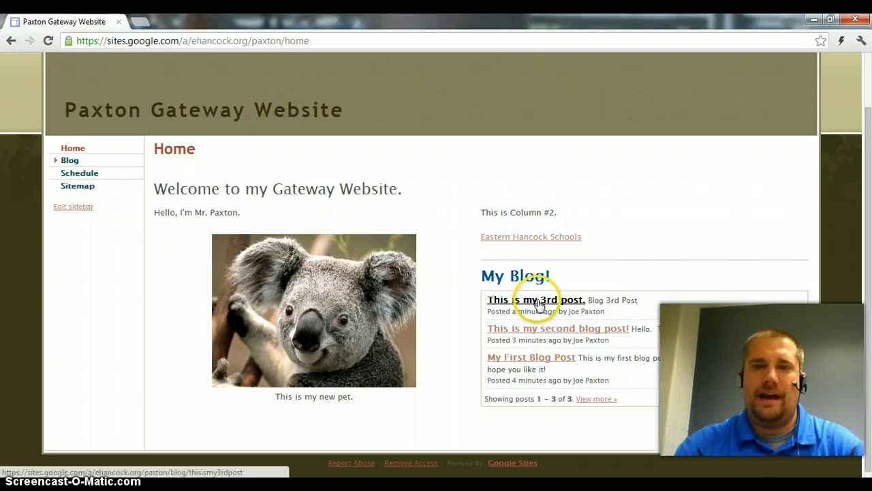
{"action": "left_click", "coordinate": [637, 359]}
{"action": "scroll", "coordinate": [641, 357], "scroll_direction": "up", "scroll_amount": 1}
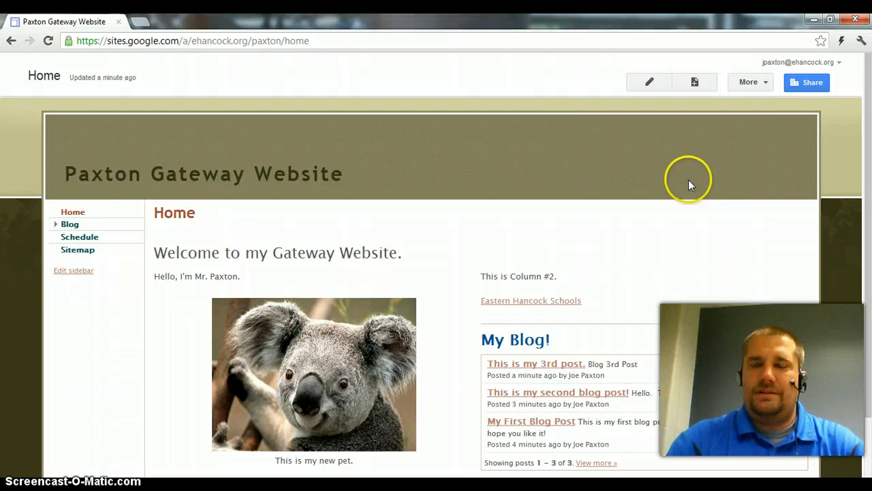
Edit the Home page and center-align the Recent announcements gadget in the second column
{"action": "left_click", "coordinate": [649, 83]}
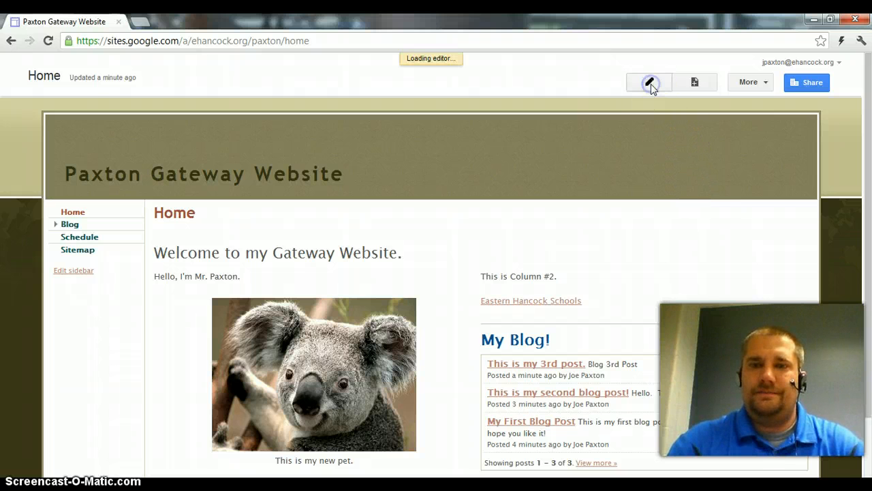
{"action": "scroll", "coordinate": [628, 292], "scroll_direction": "down", "scroll_amount": 3}
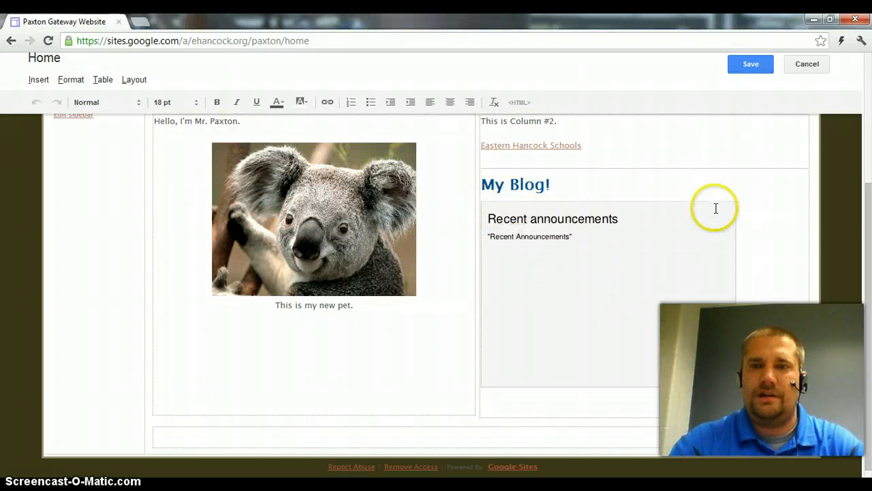
{"action": "left_click", "coordinate": [582, 304]}
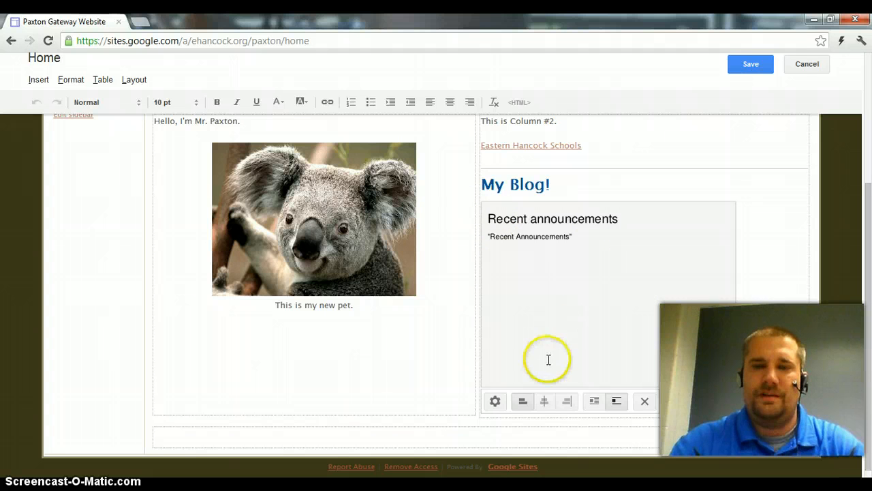
{"action": "left_click", "coordinate": [545, 402]}
Include the title "All about me blog!" in the Recent announcements gadget's properties and save them
{"action": "left_click", "coordinate": [531, 405]}
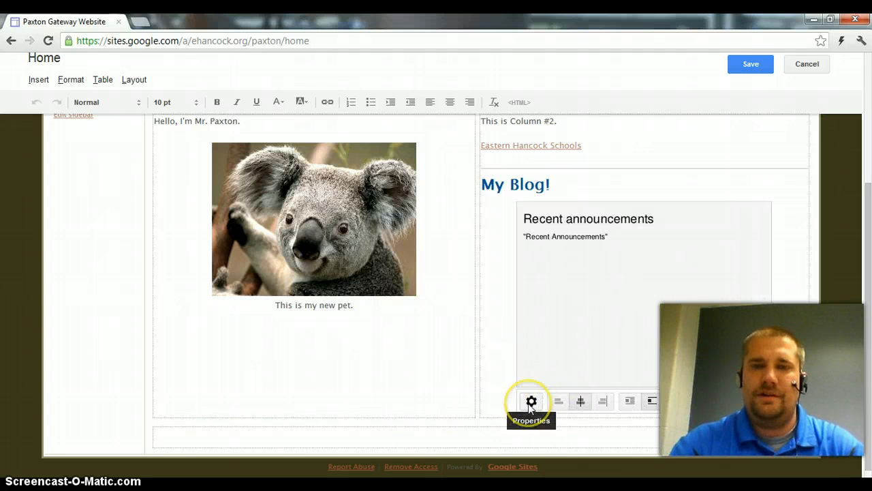
{"action": "left_click", "coordinate": [531, 402]}
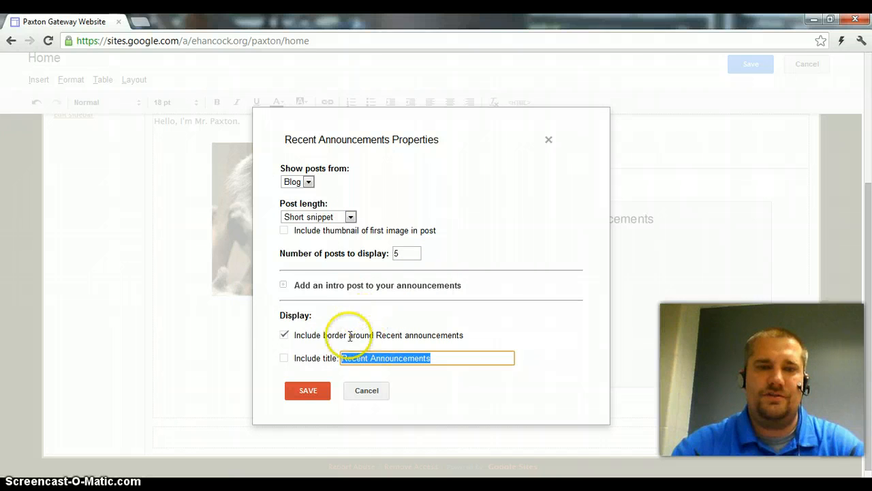
{"action": "left_click", "coordinate": [284, 358]}
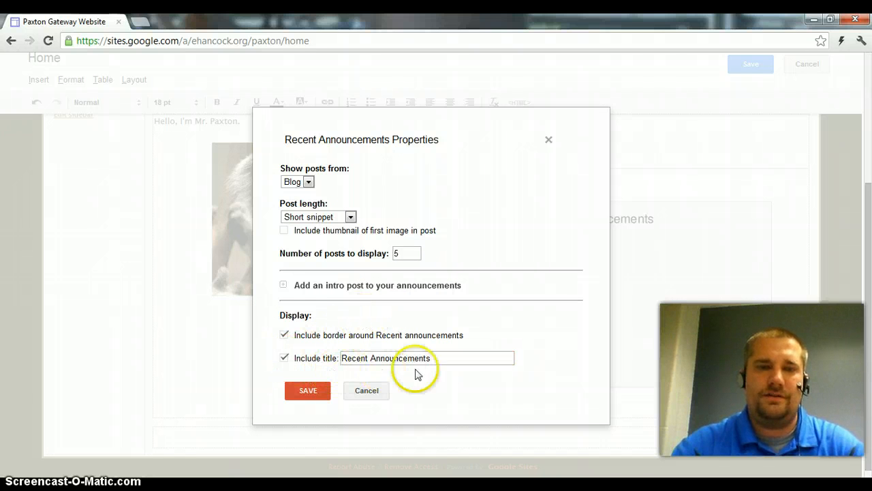
{"action": "left_click", "coordinate": [444, 357]}
{"action": "left_click", "coordinate": [311, 357]}
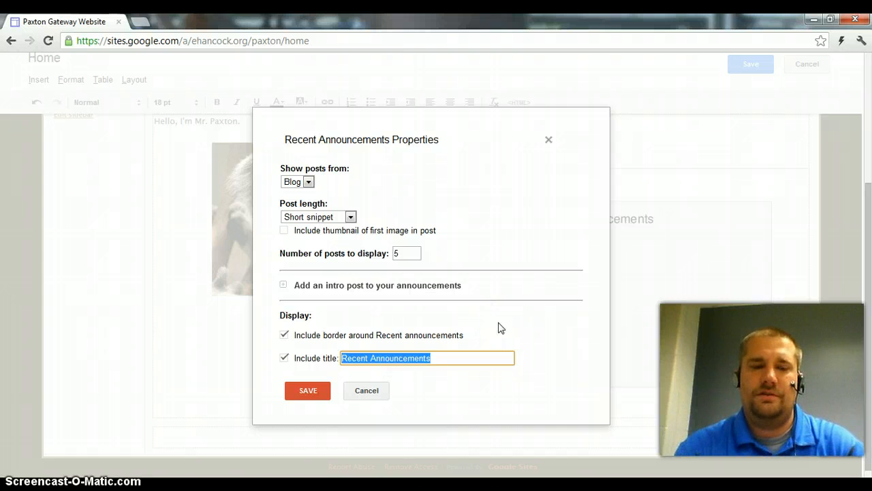
{"action": "type", "text": "All about me"}
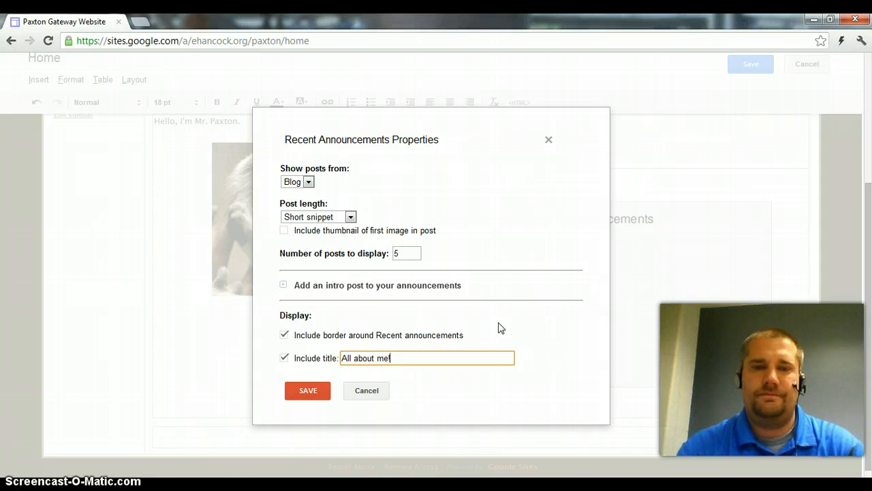
{"action": "type", "text": " Blog"}
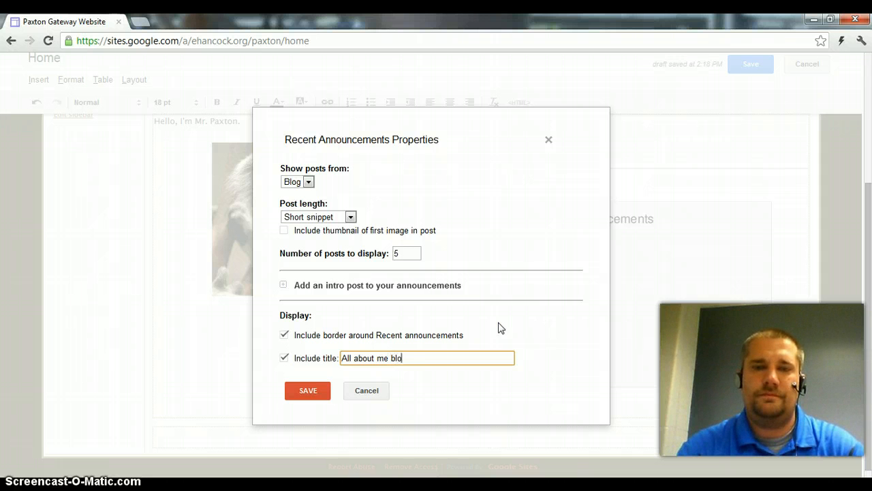
{"action": "type", "text": "!"}
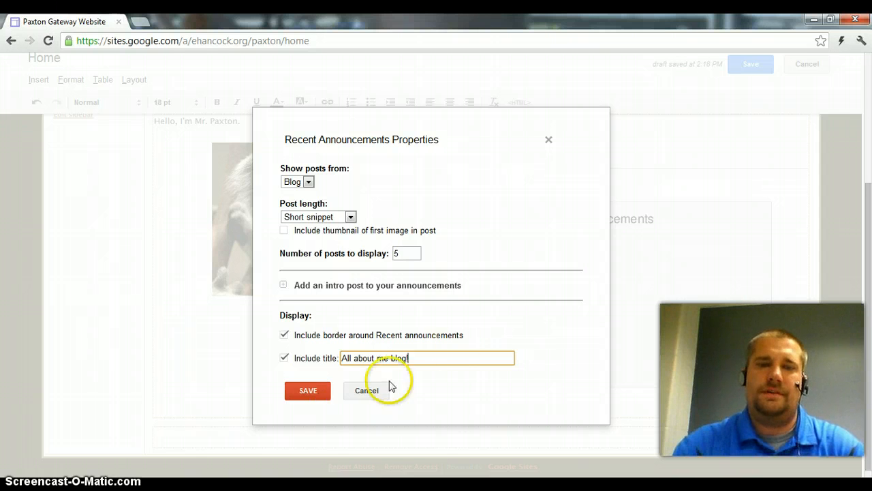
{"action": "left_click", "coordinate": [306, 394]}
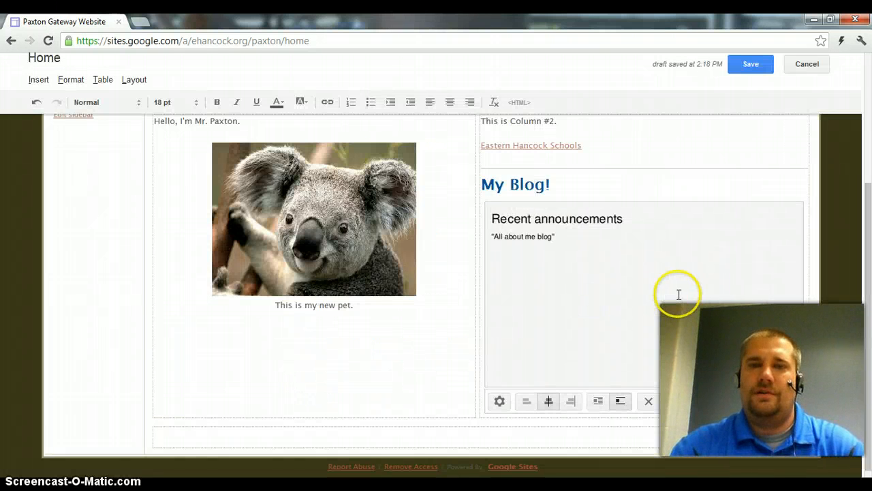
Save the Home page and review the titled blog gadget on it
{"action": "left_click", "coordinate": [751, 66]}
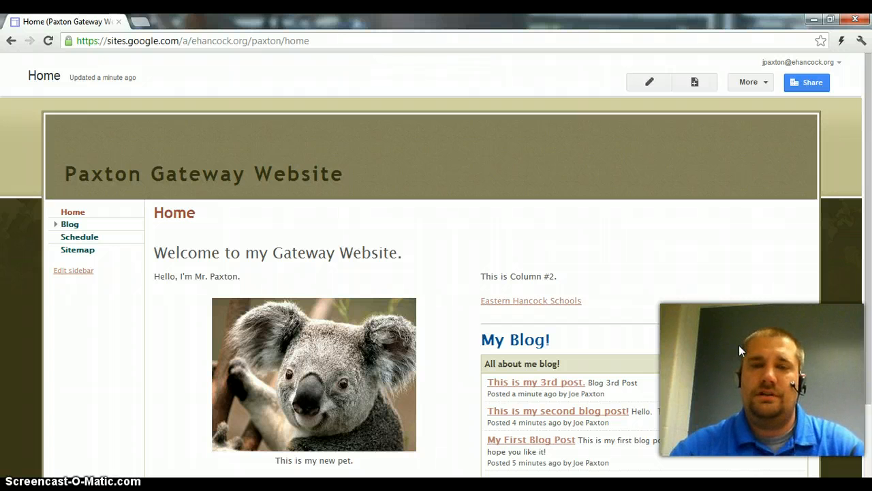
{"action": "scroll", "coordinate": [739, 345], "scroll_direction": "down", "scroll_amount": 1}
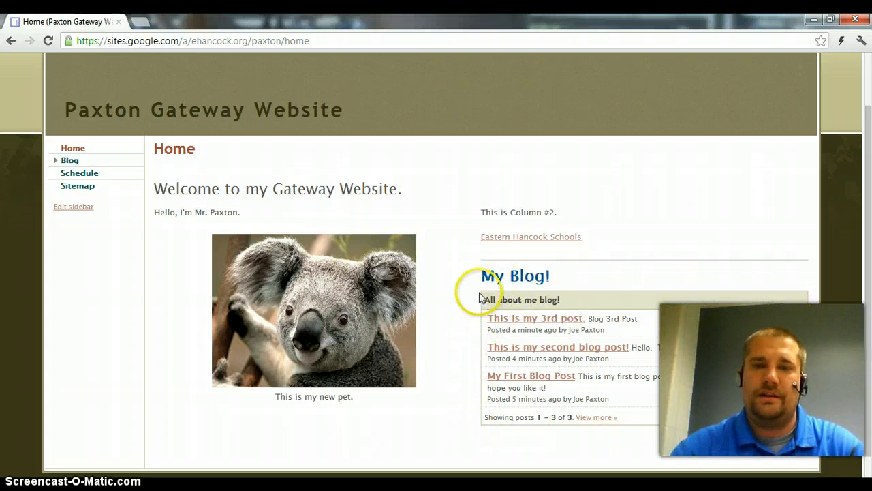
{"action": "scroll", "coordinate": [722, 315], "scroll_direction": "up", "scroll_amount": 1}
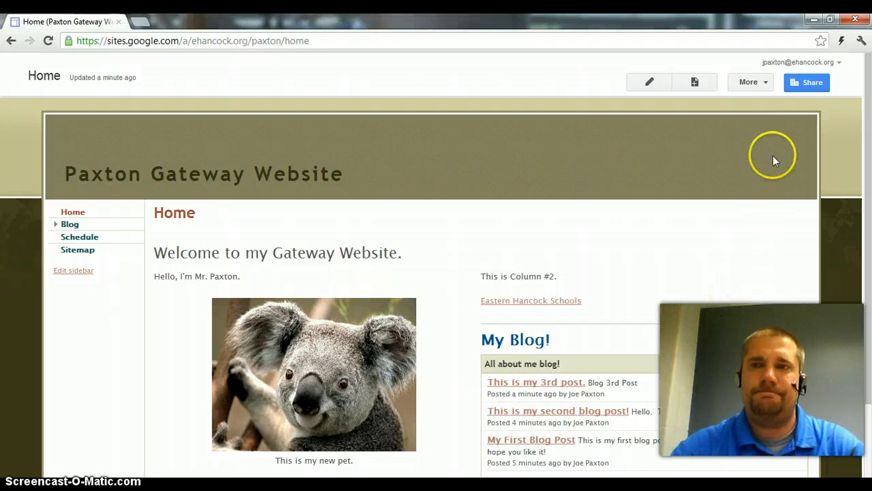